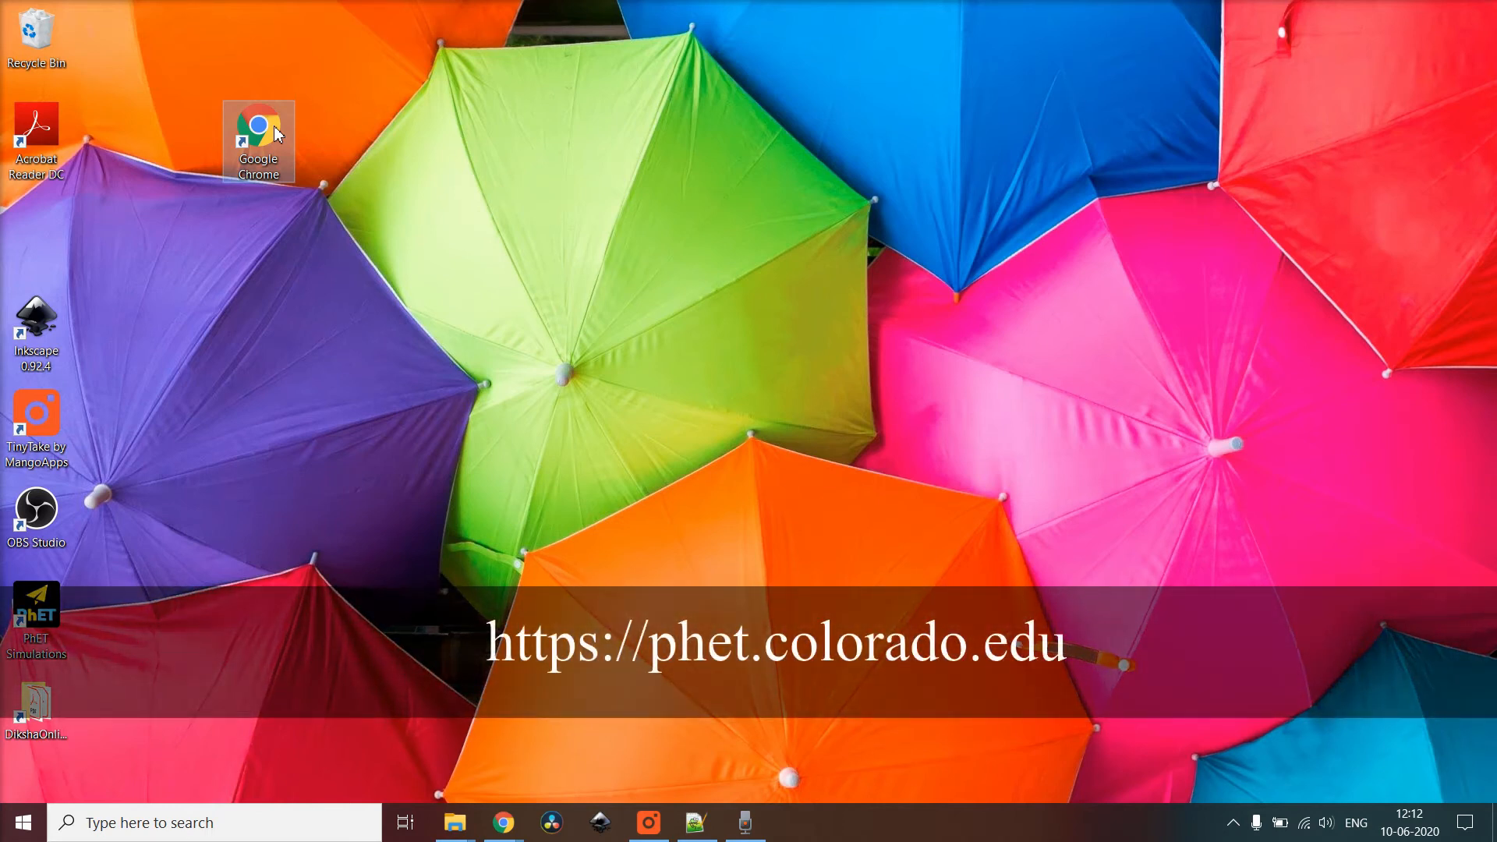
pyautogui.doubleClick(274, 129)
pyautogui.doubleClick(635, 110)
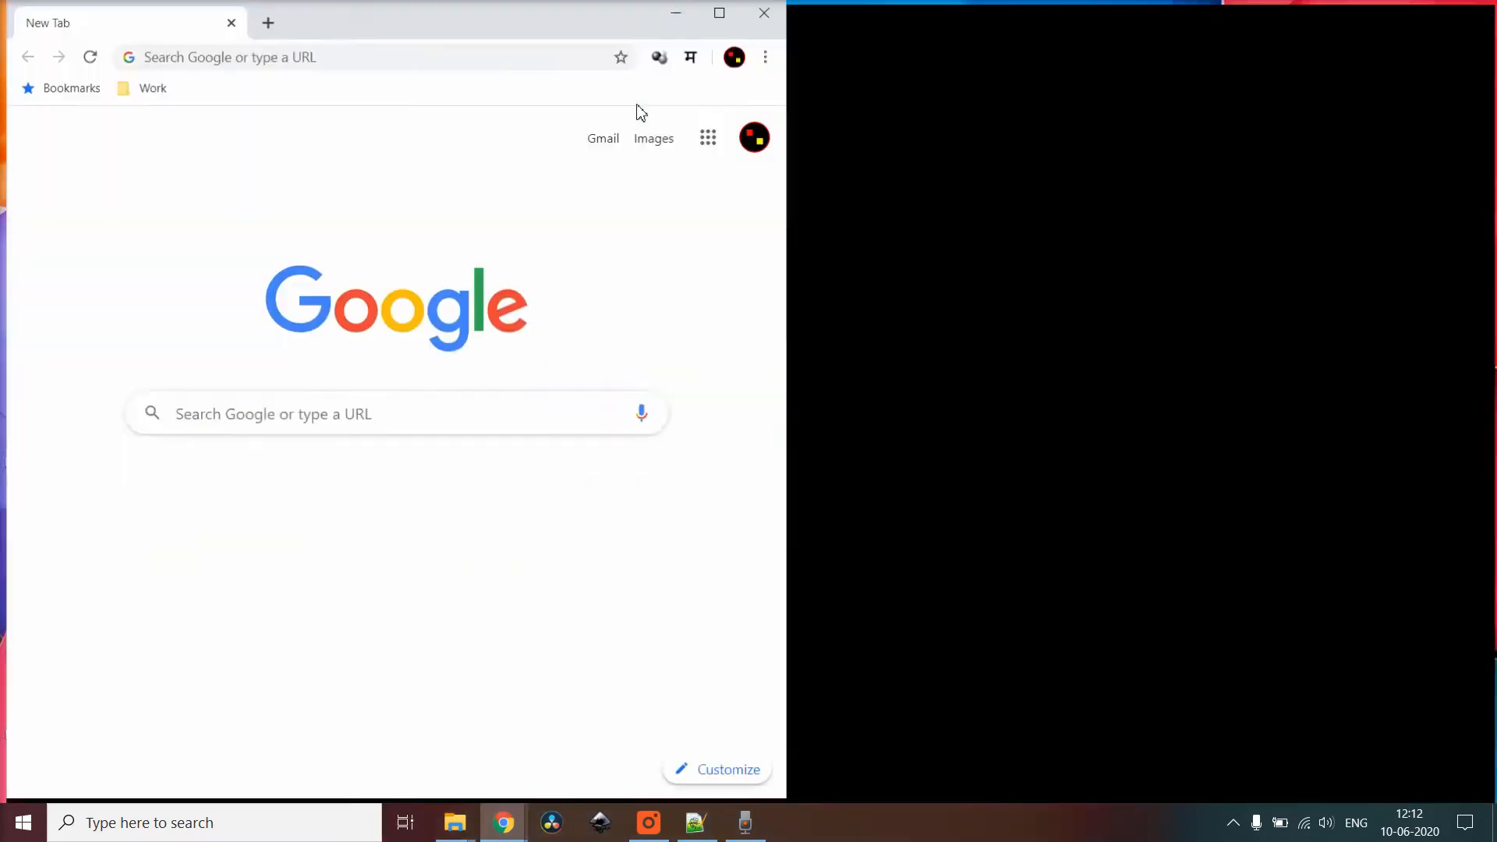
pyautogui.click(632, 54)
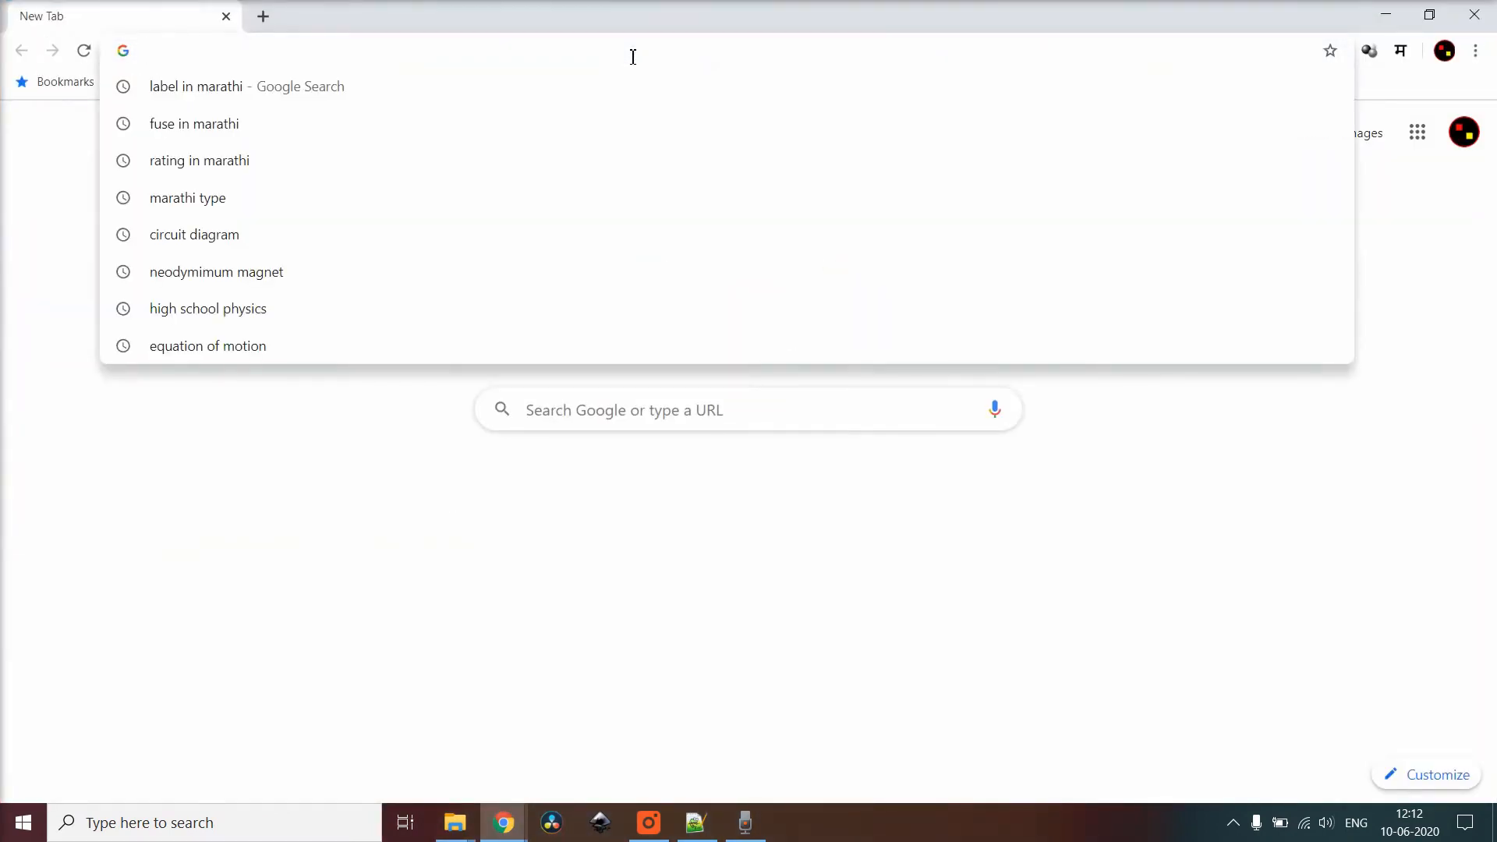
pyautogui.write('https://phet.colorado.edu/sims/html/circuit-construction-kit-dc/latest/circuit-construction-kit-dc_en.html')
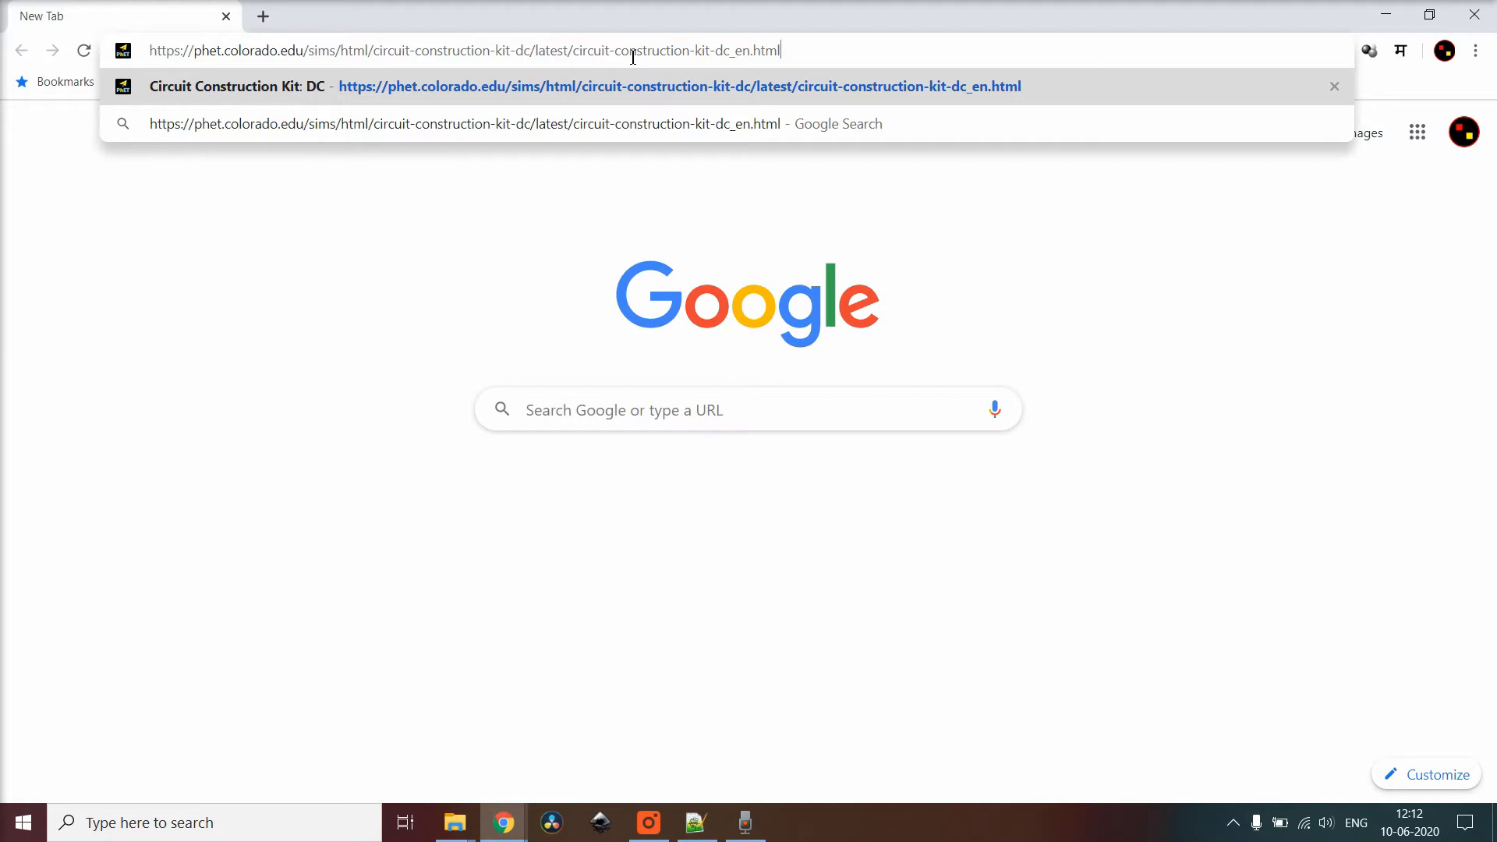
pyautogui.press('Return')
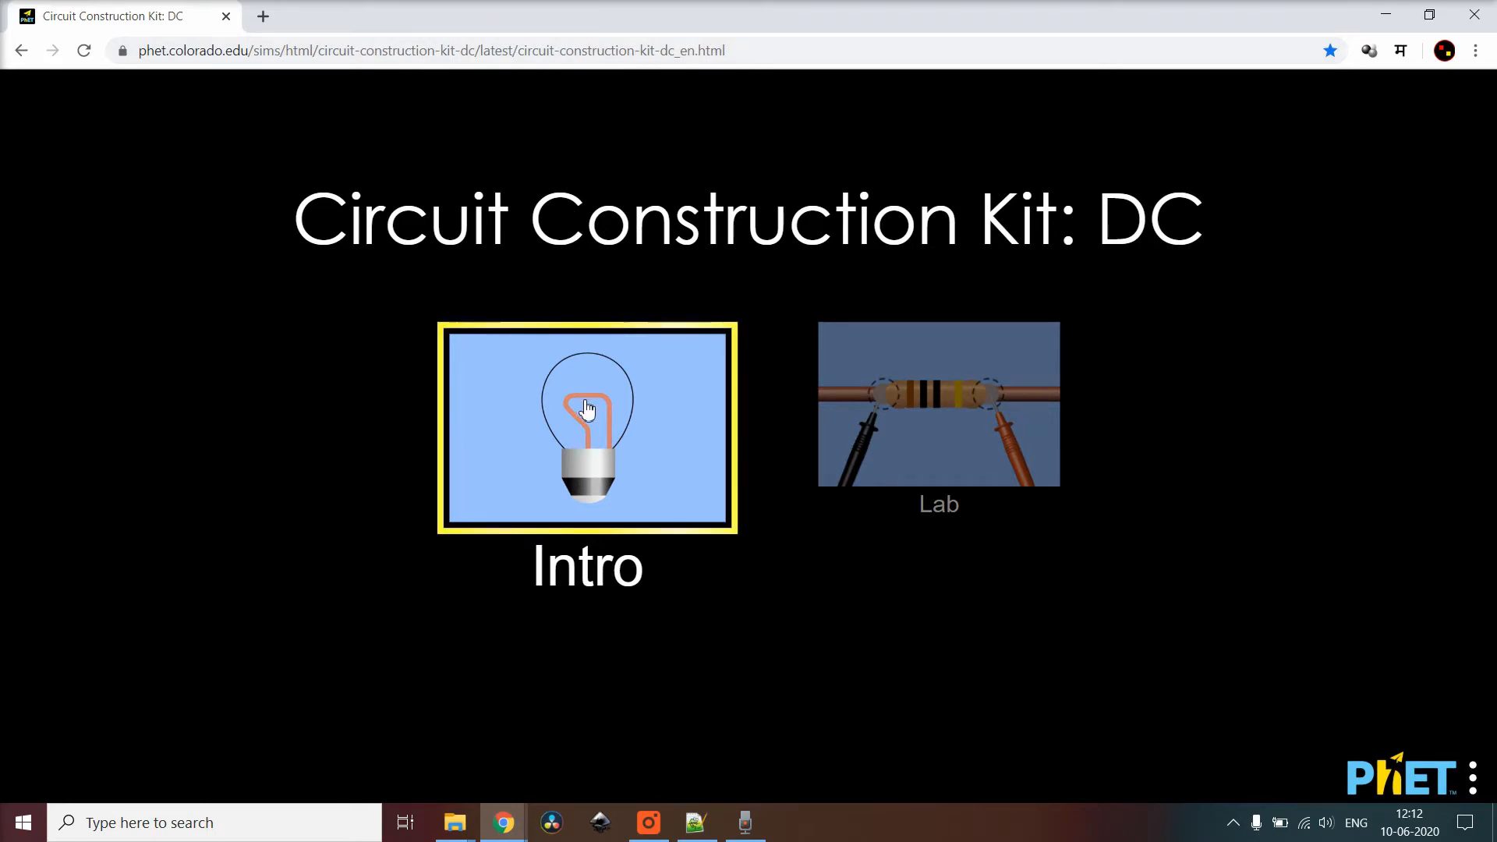
# Open the Intro screen of the Circuit Construction Kit: DC simulation.
pyautogui.click(964, 387)
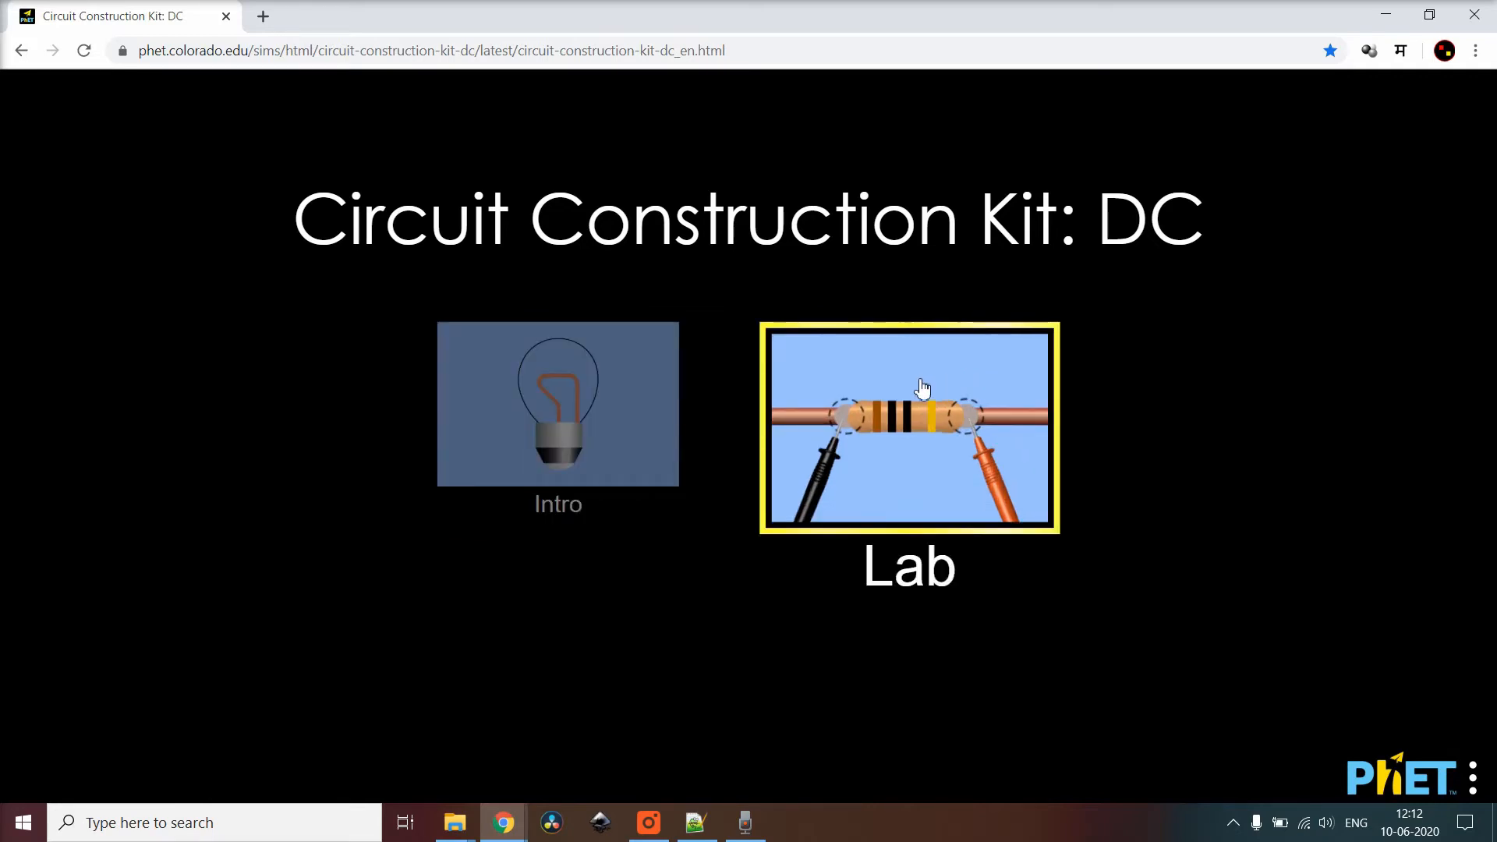
pyautogui.click(639, 410)
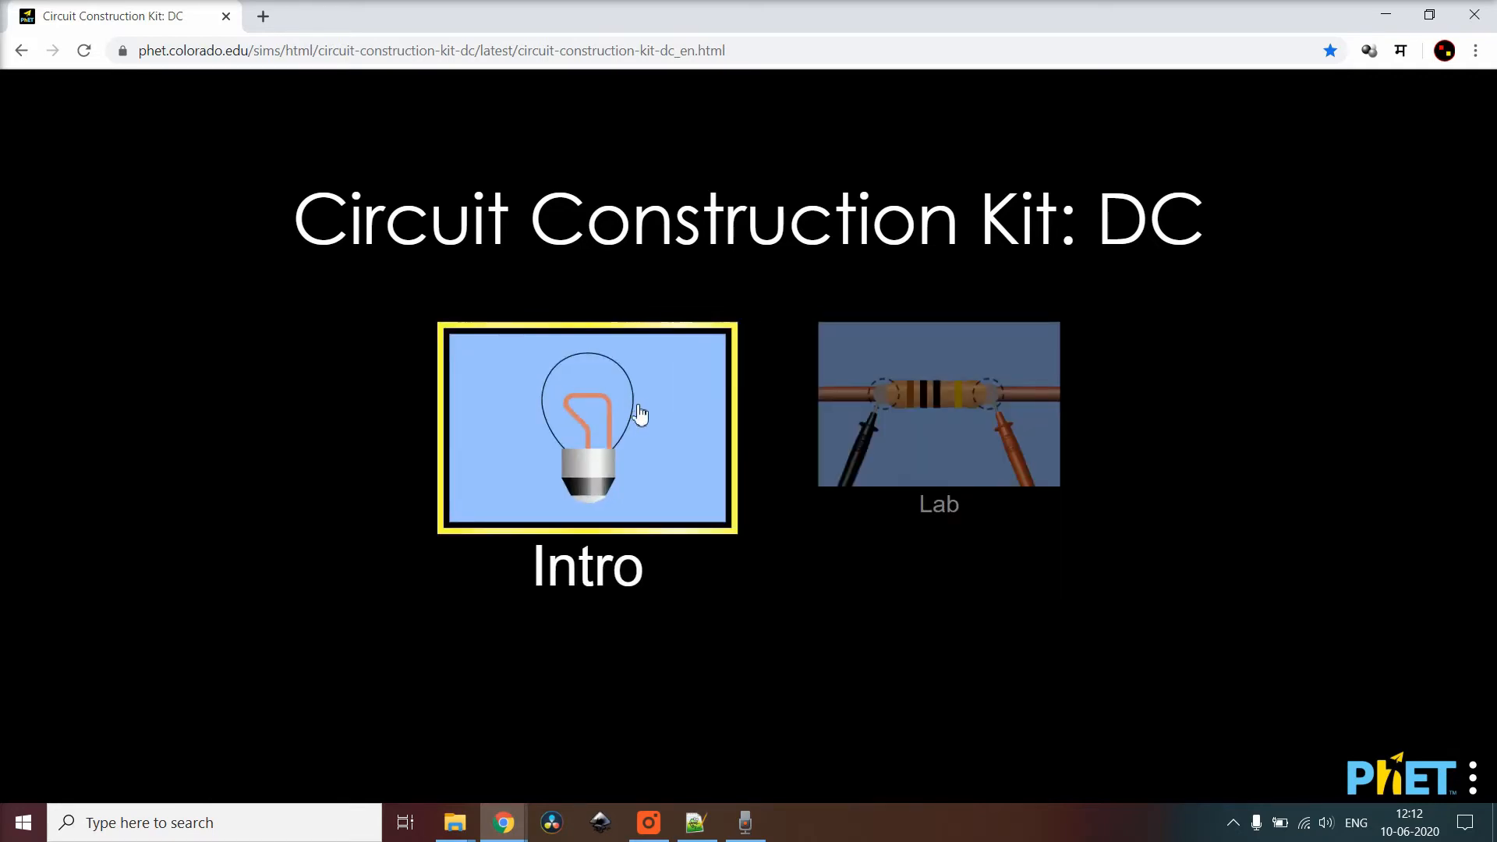
pyautogui.click(631, 413)
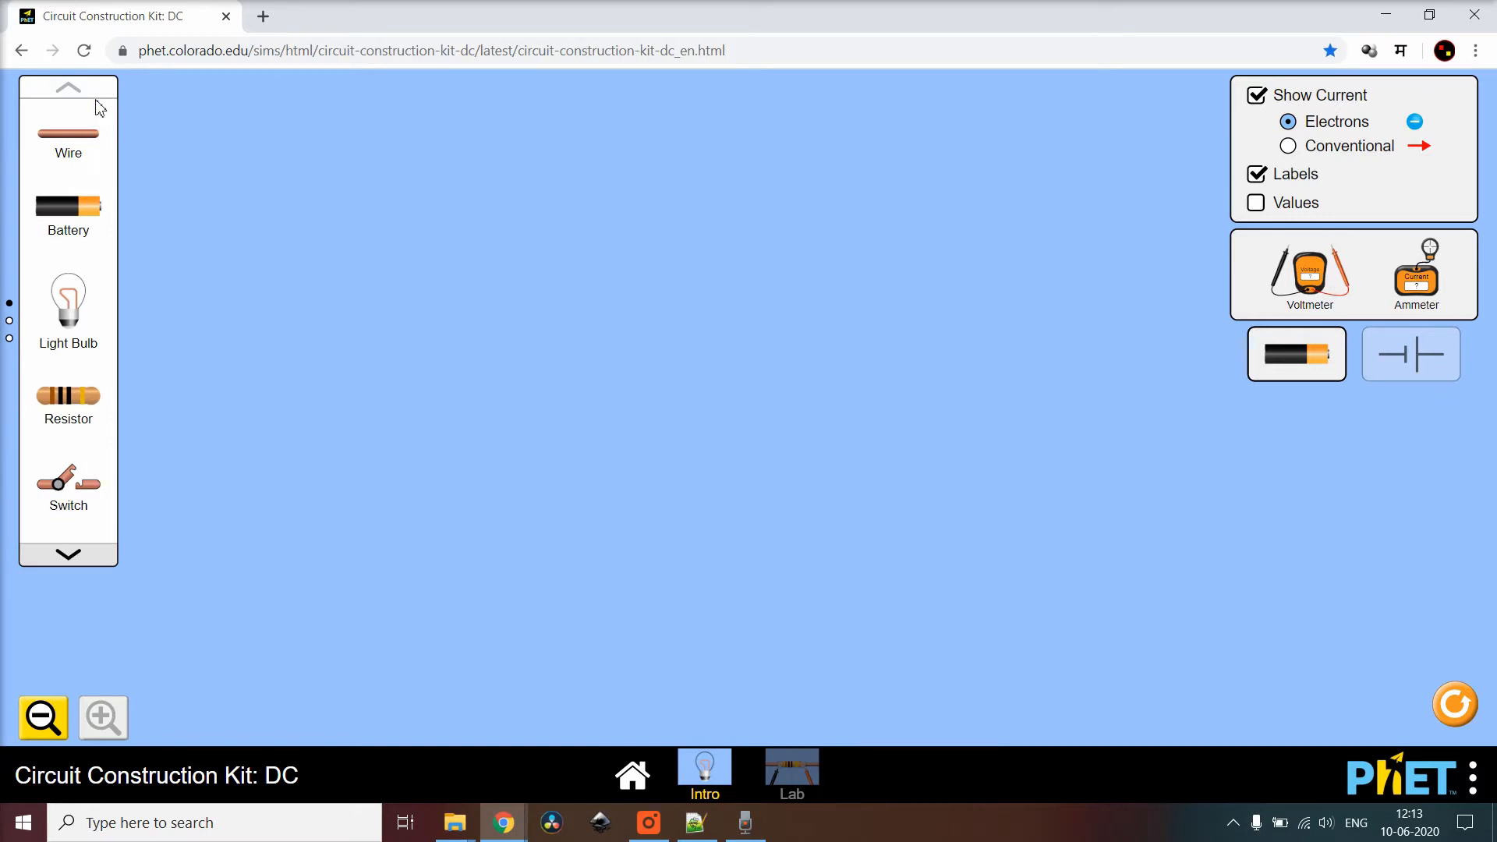
# Look through all three pages of available circuit components and return to the first page.
pyautogui.click(72, 138)
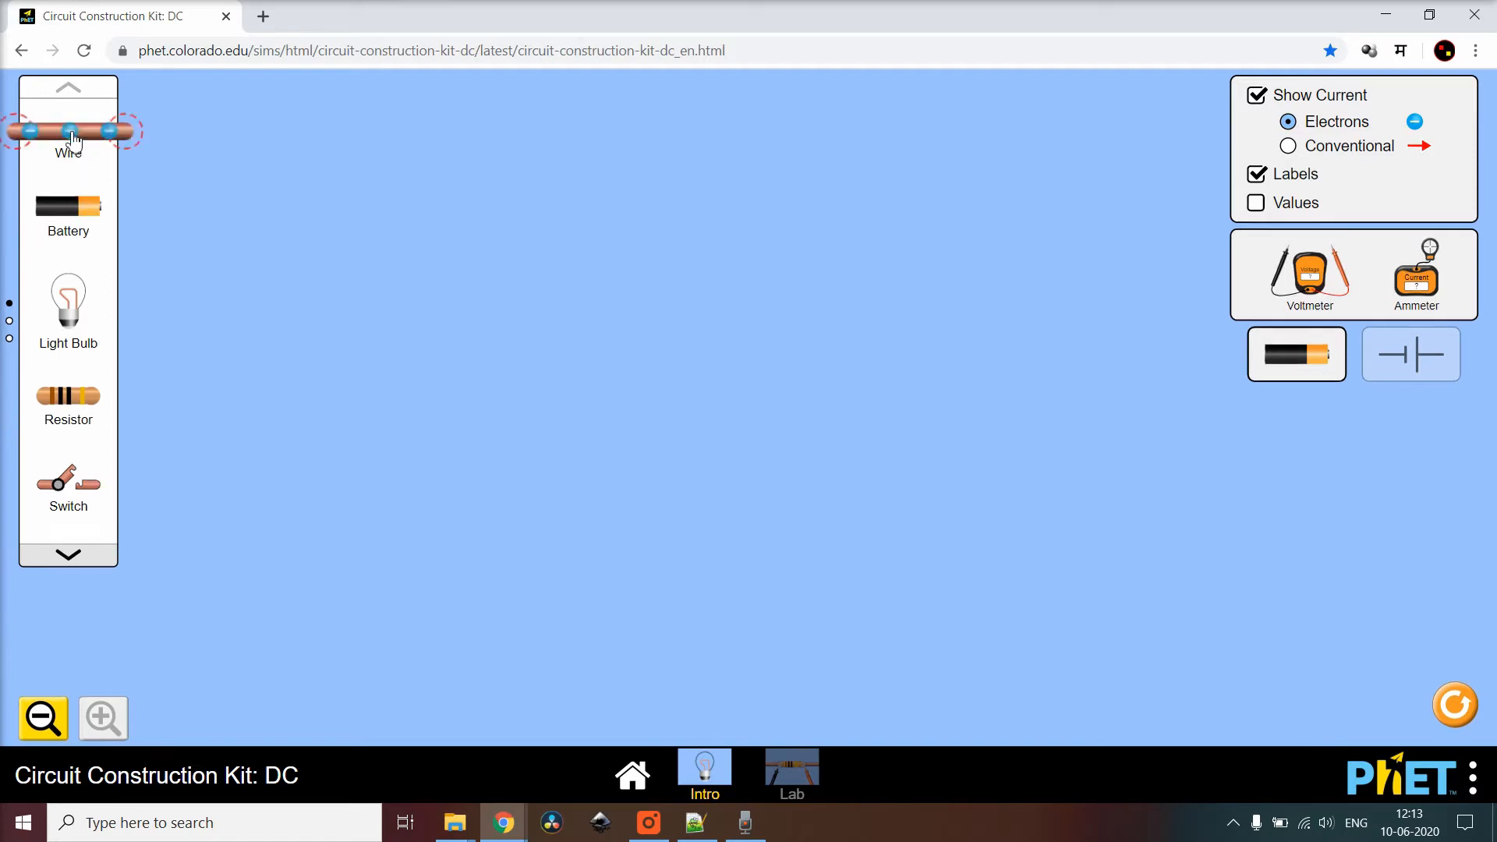
pyautogui.moveTo(68, 198); pyautogui.dragTo(70, 204)
pyautogui.click(66, 302)
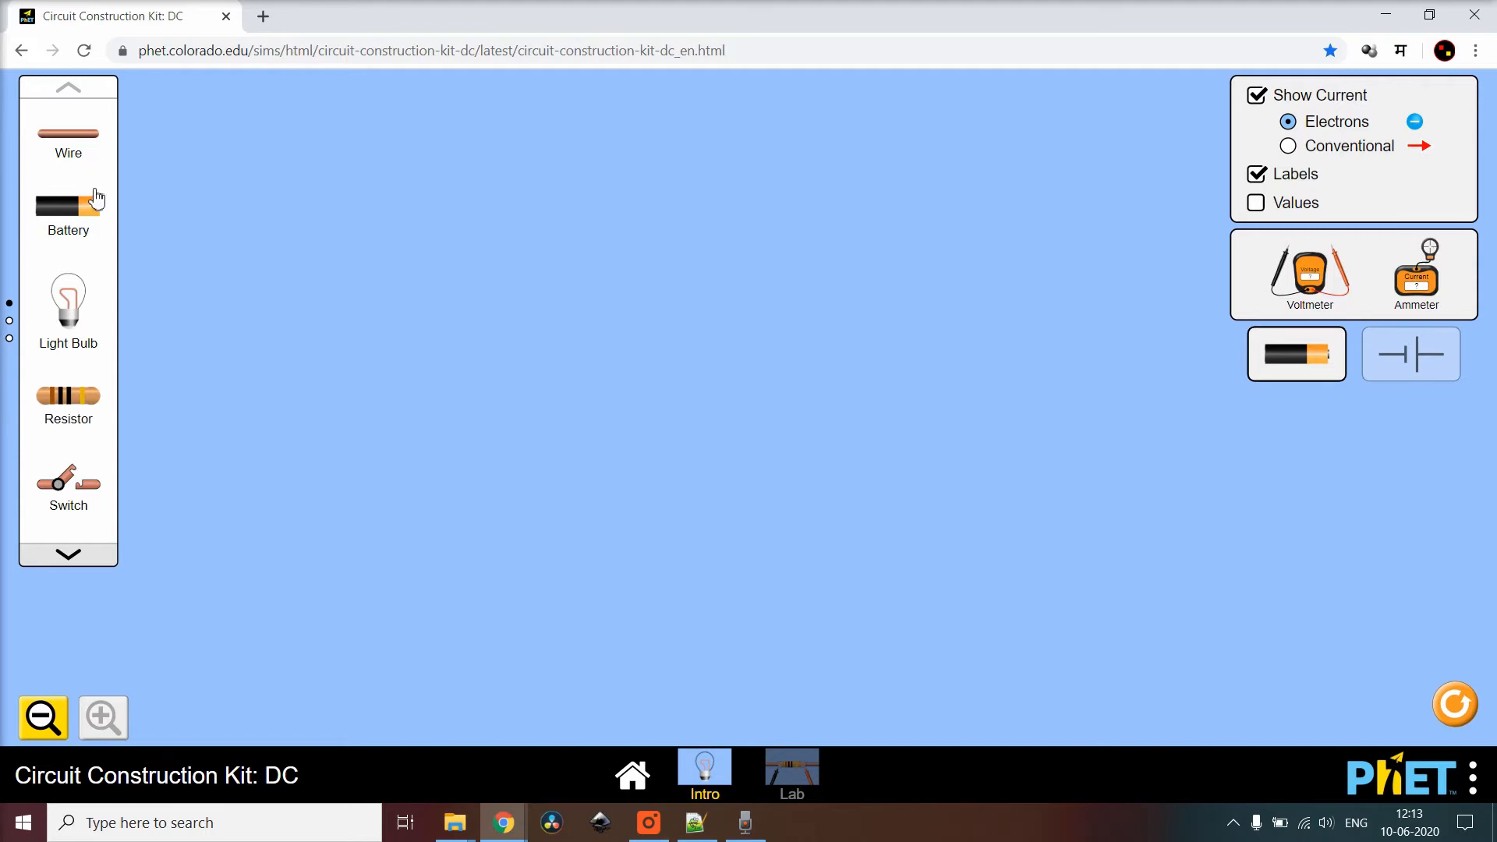
pyautogui.click(67, 558)
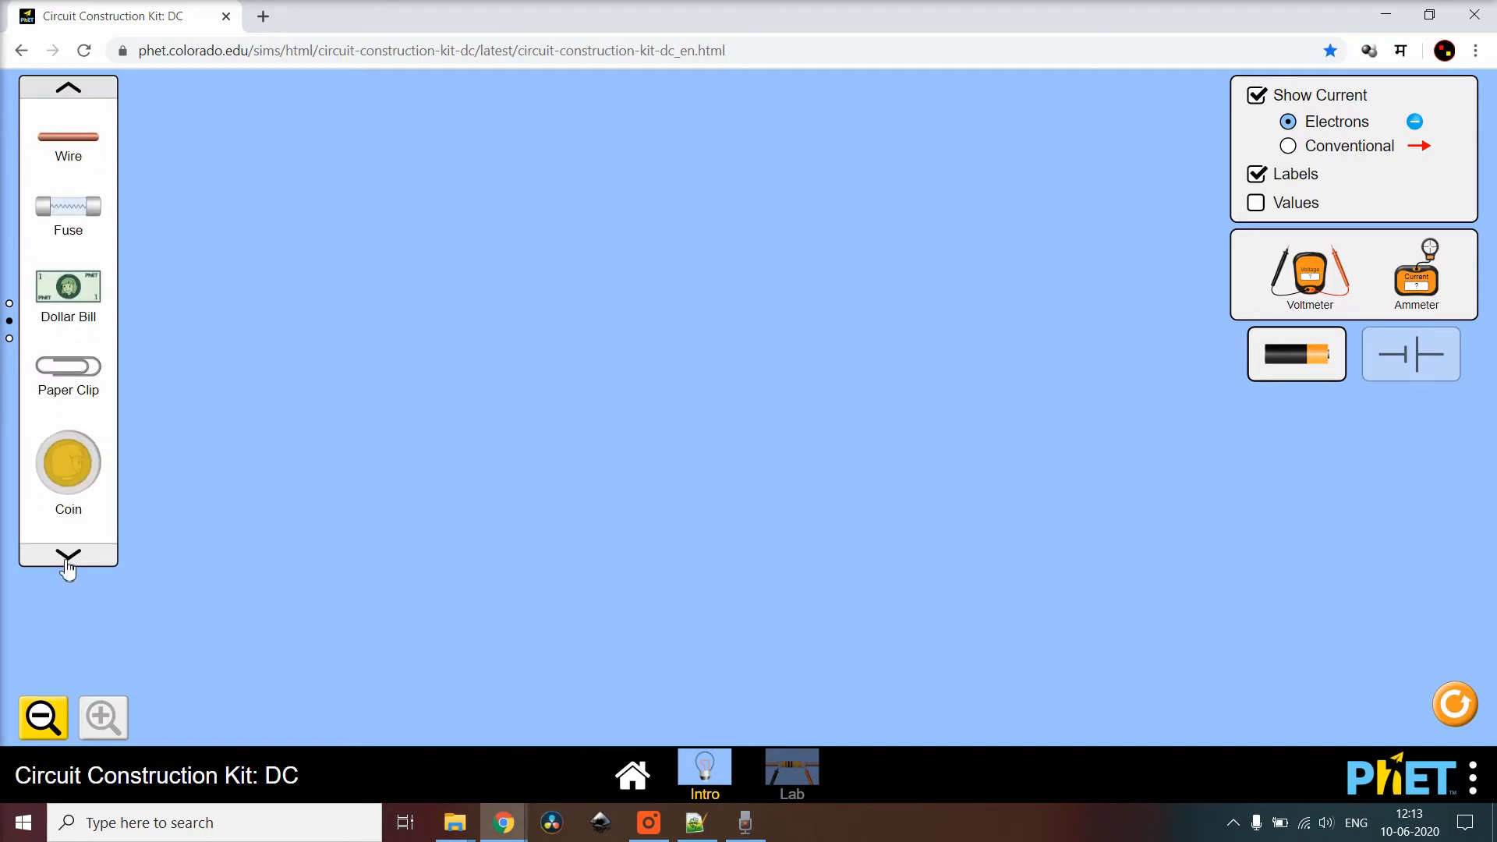
pyautogui.click(67, 558)
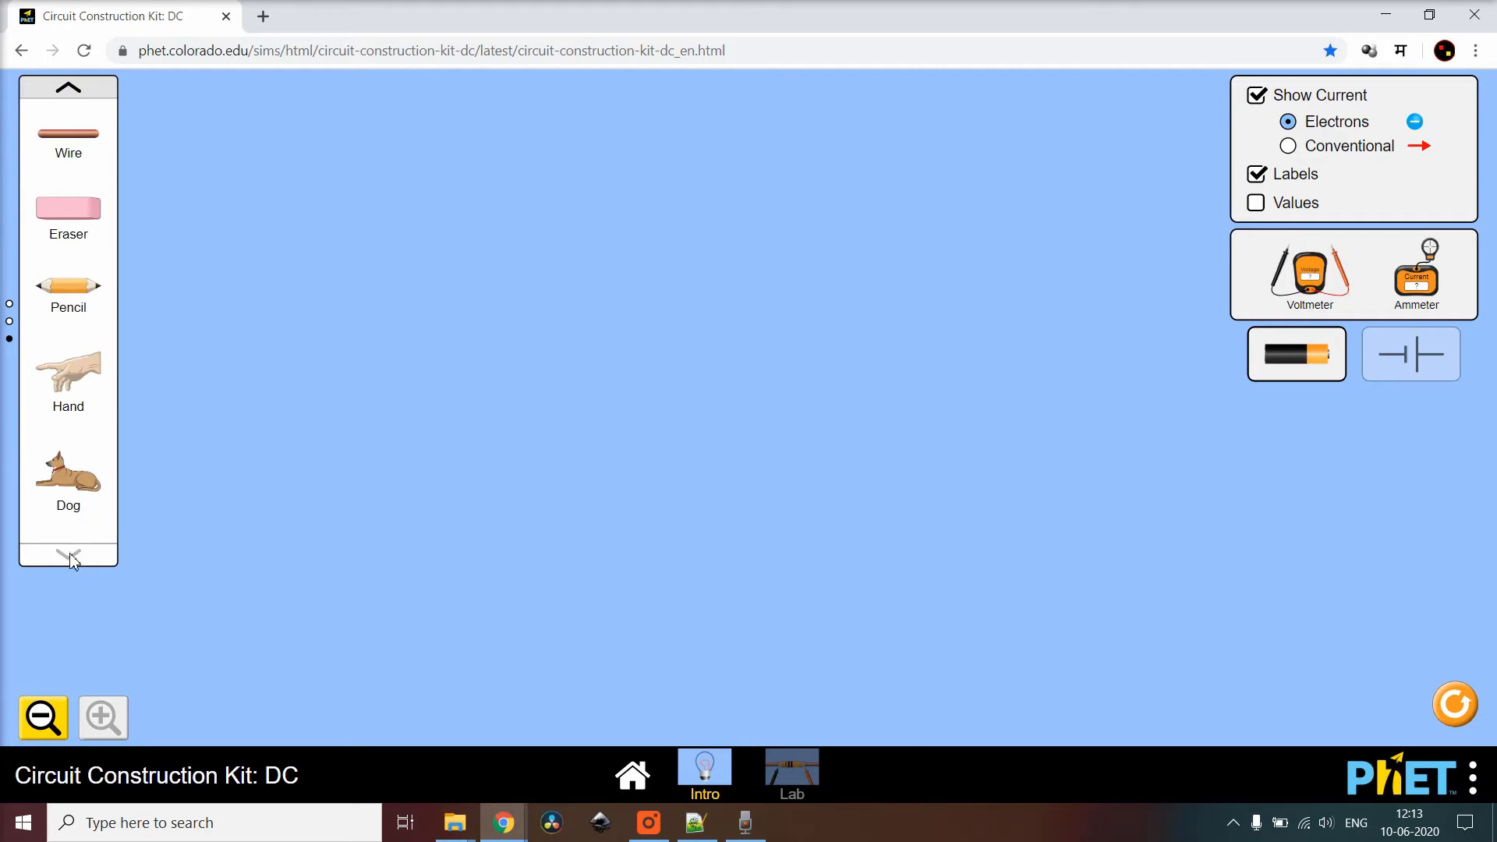
pyautogui.click(68, 92)
pyautogui.click(68, 92)
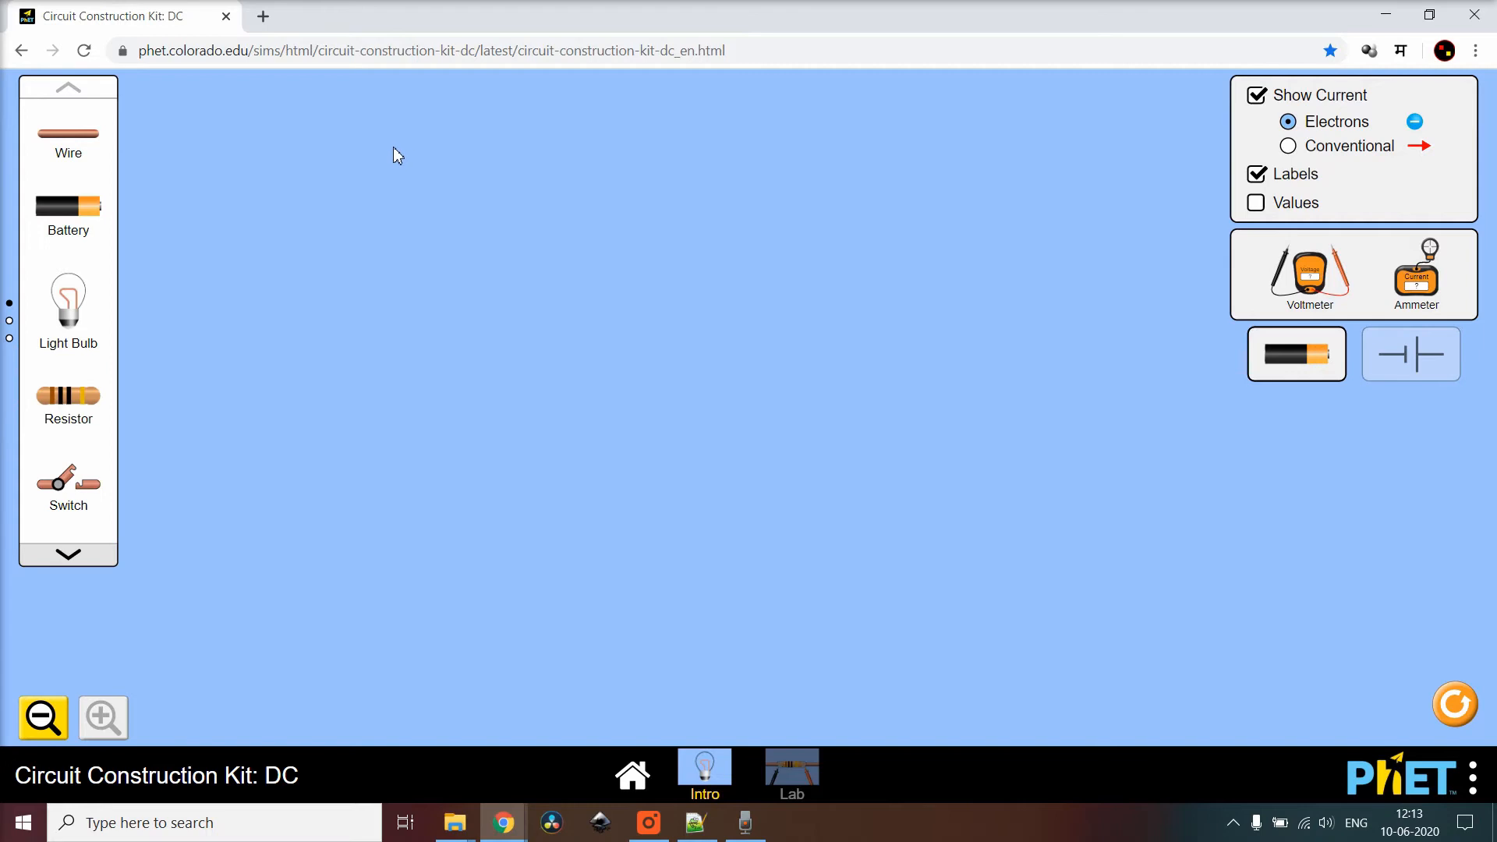
# Place a wire, a battery below it and a light bulb beside them in the empty work area.
pyautogui.click(69, 136)
pyautogui.moveTo(68, 141); pyautogui.dragTo(675, 267)
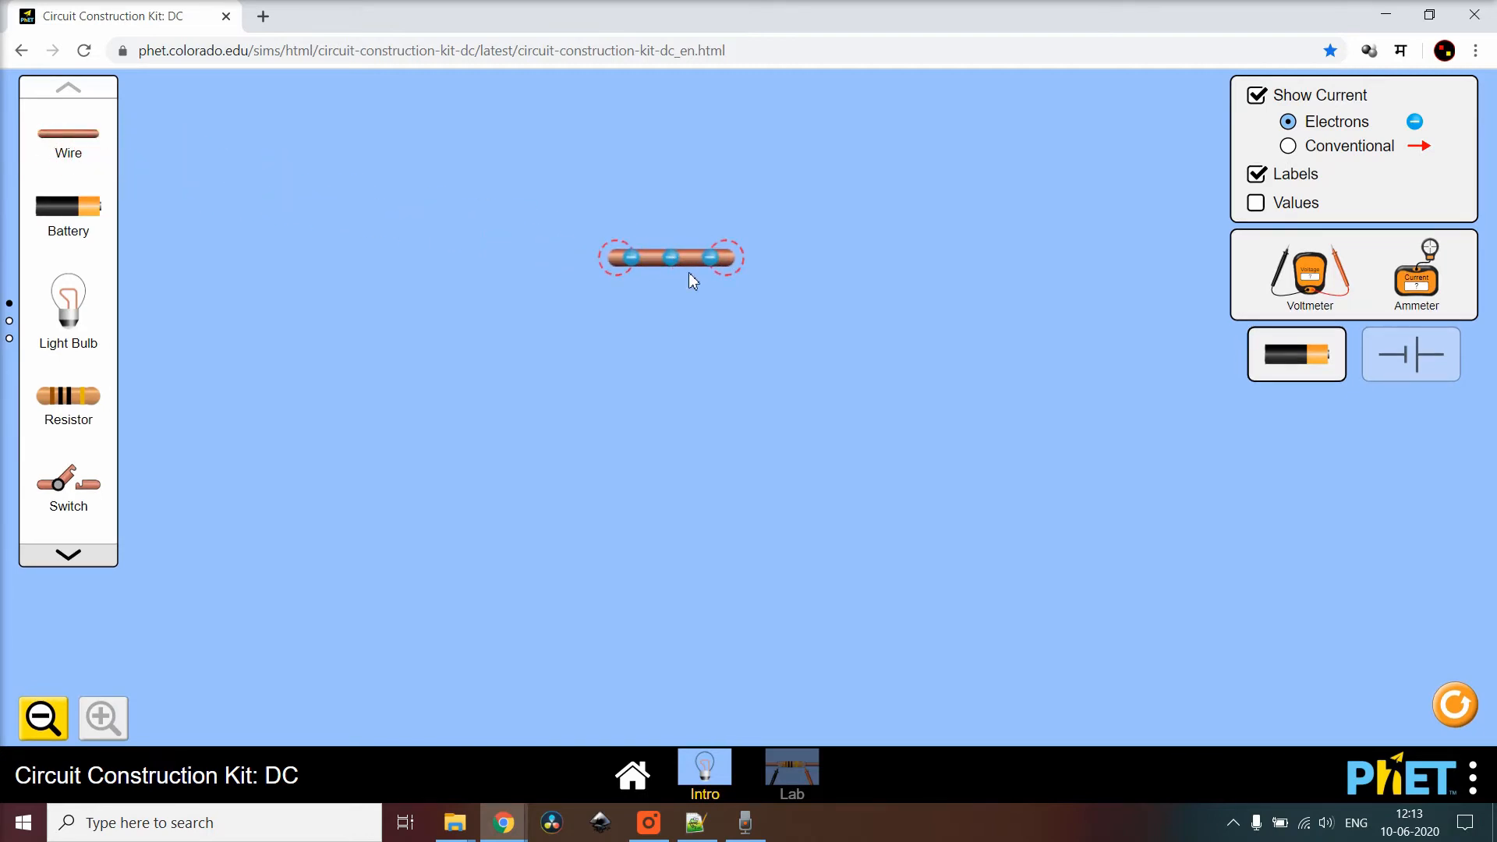
pyautogui.moveTo(72, 218); pyautogui.dragTo(686, 402)
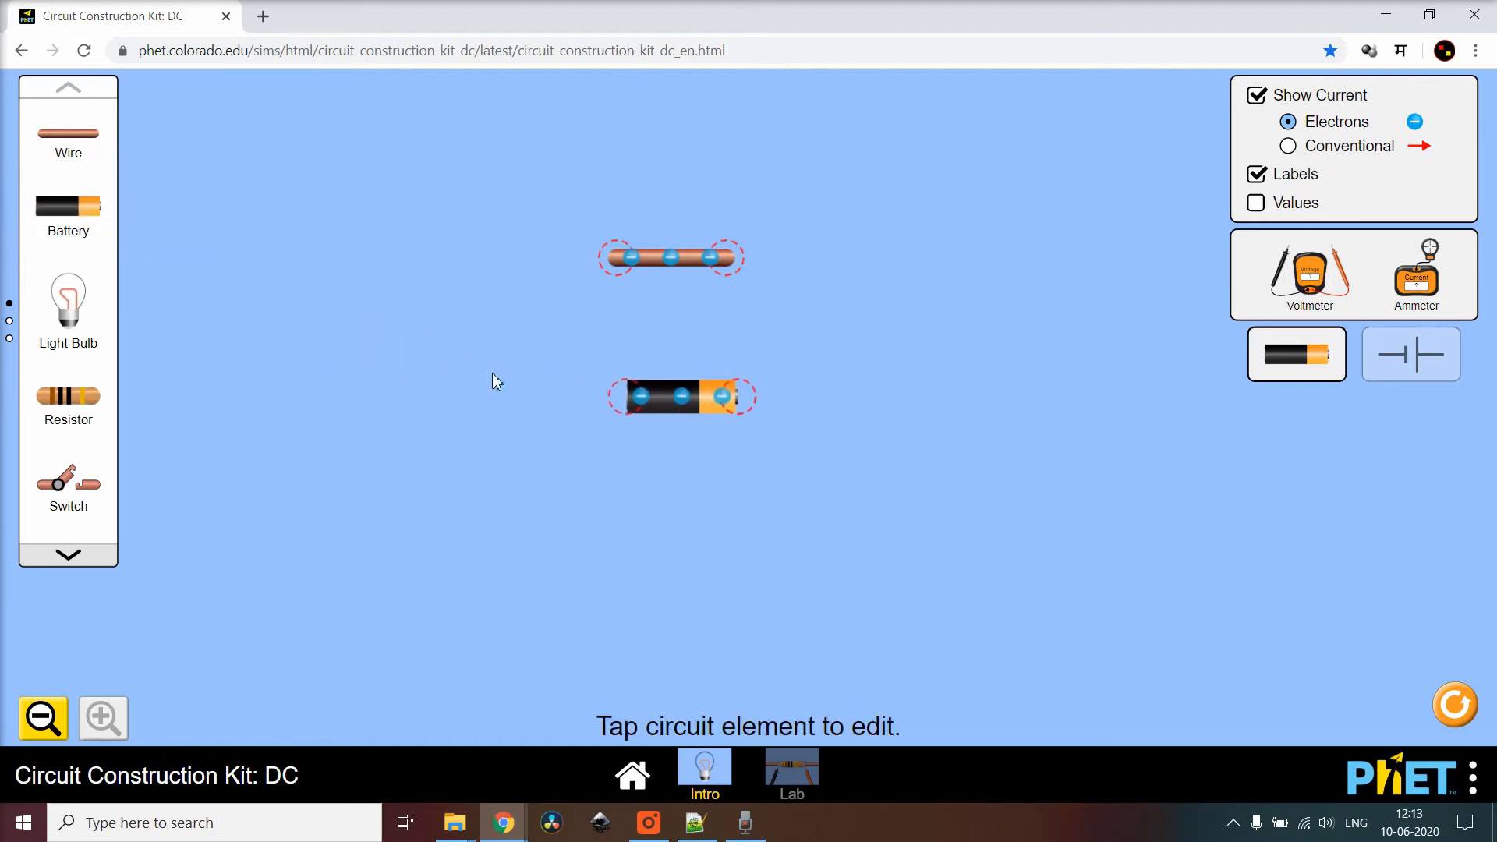
pyautogui.moveTo(68, 301); pyautogui.dragTo(837, 322)
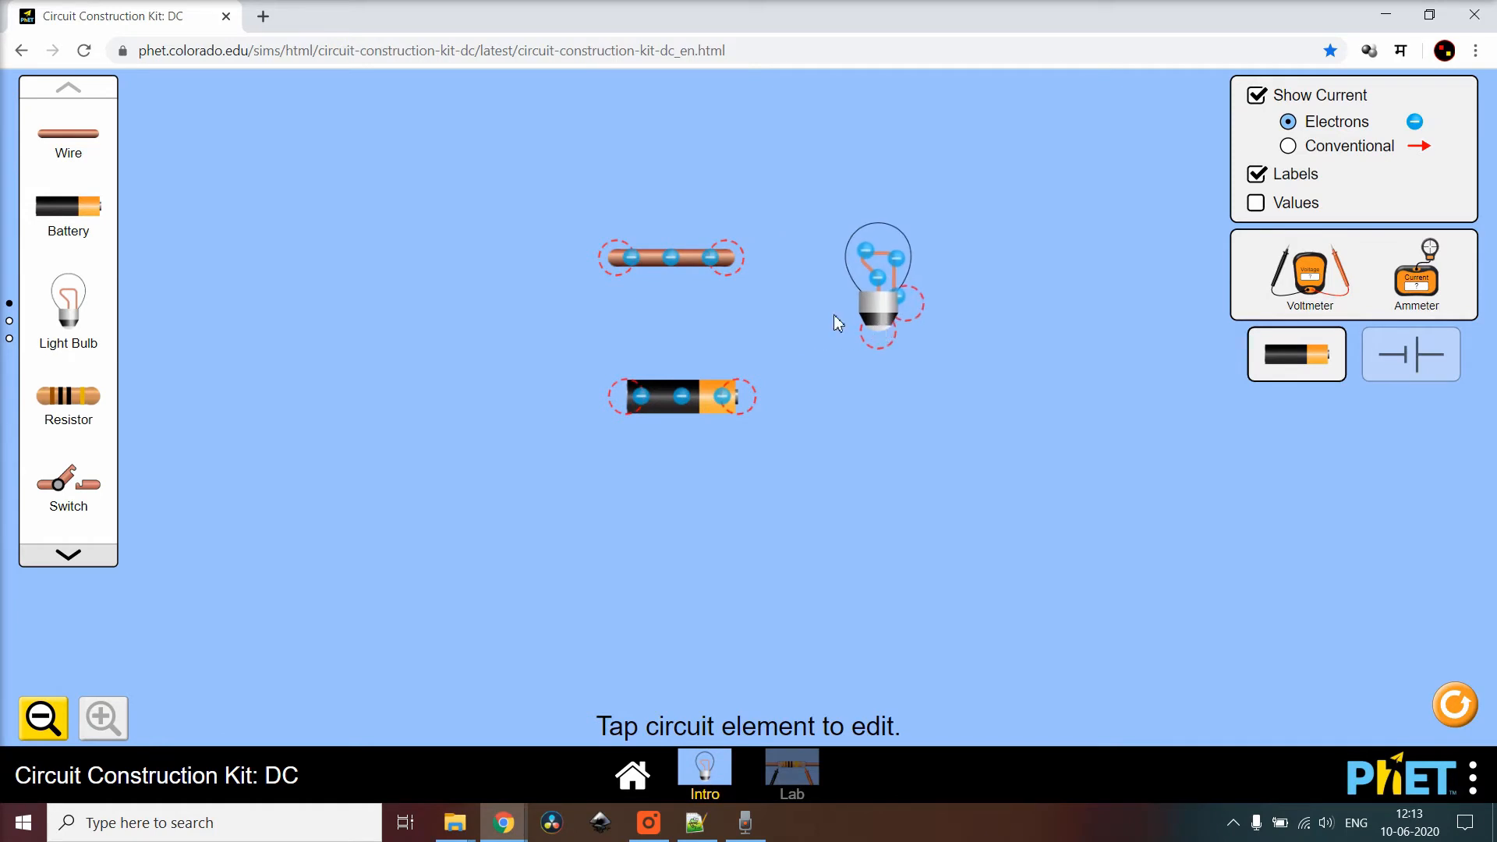
# Reposition the components so the battery sits above the wire and the light bulb.
pyautogui.moveTo(669, 264); pyautogui.dragTo(352, 273)
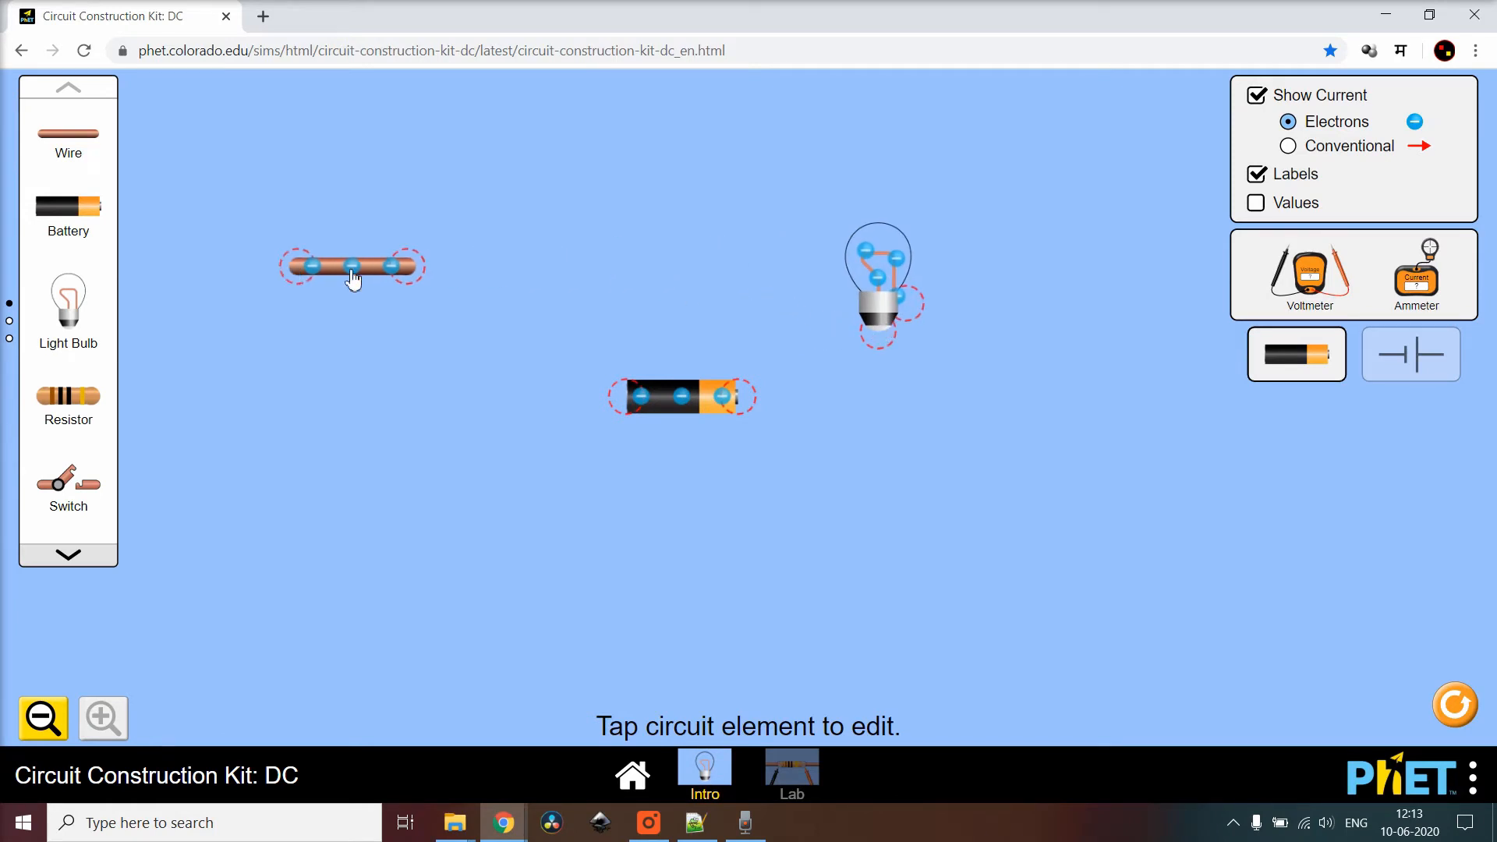
pyautogui.moveTo(682, 397); pyautogui.dragTo(620, 214)
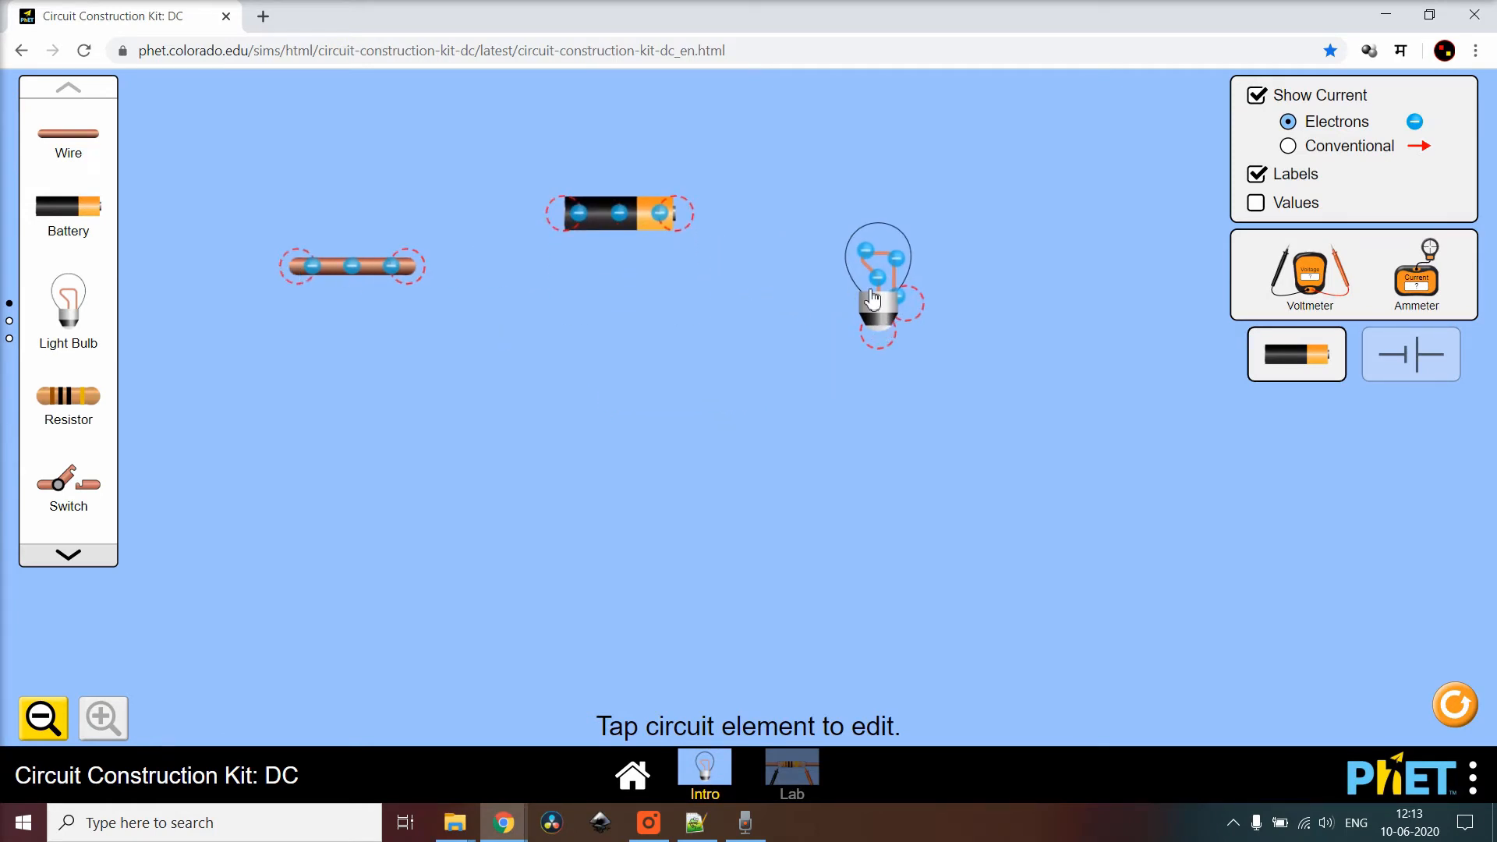
pyautogui.moveTo(874, 300); pyautogui.dragTo(745, 480)
pyautogui.moveTo(326, 266); pyautogui.dragTo(466, 463)
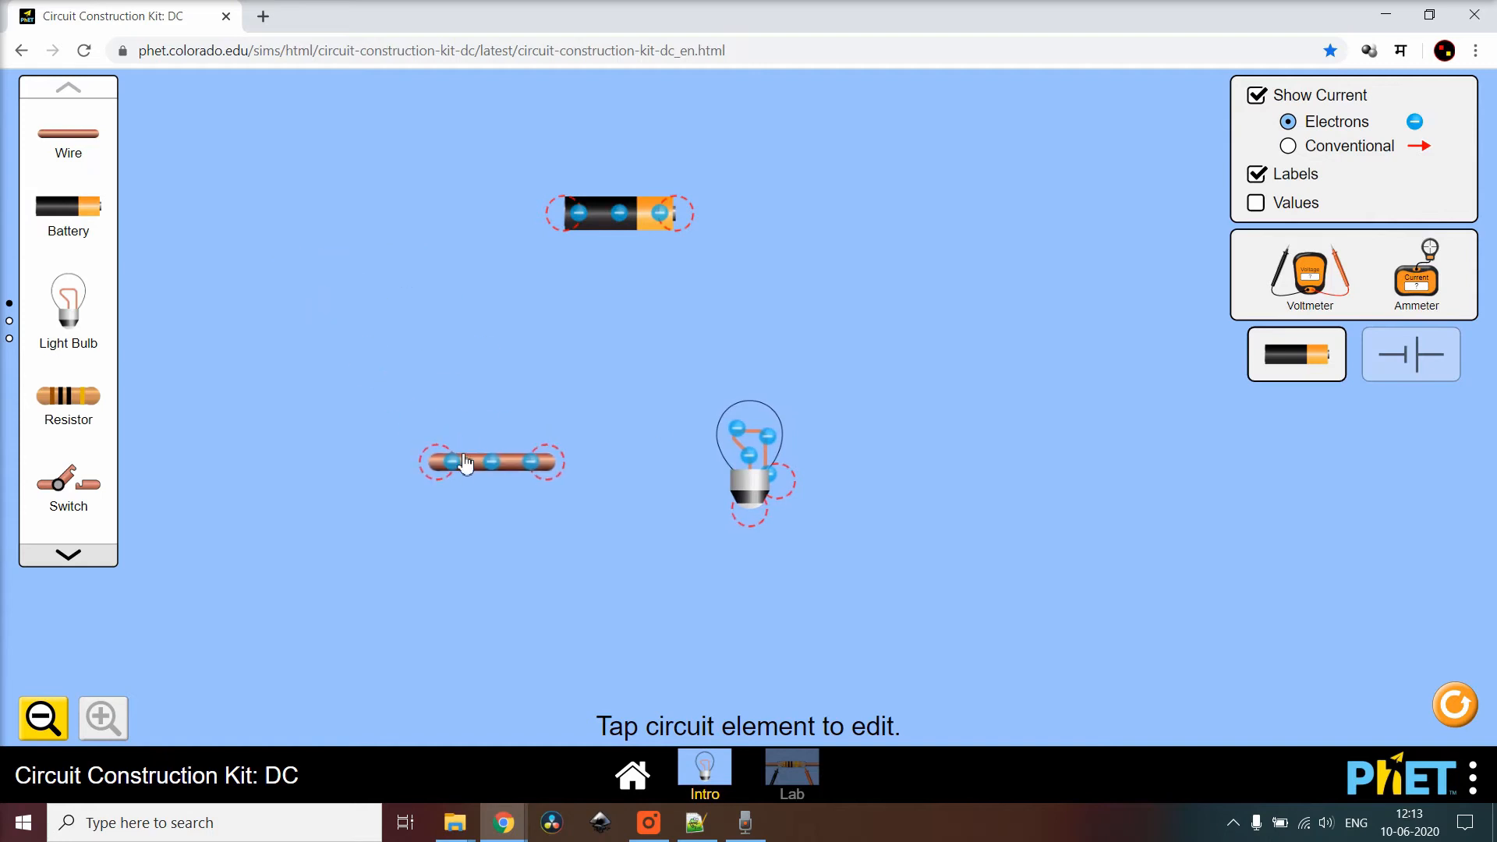
# Delete the battery, the light bulb and the wire from the work area.
pyautogui.click(612, 224)
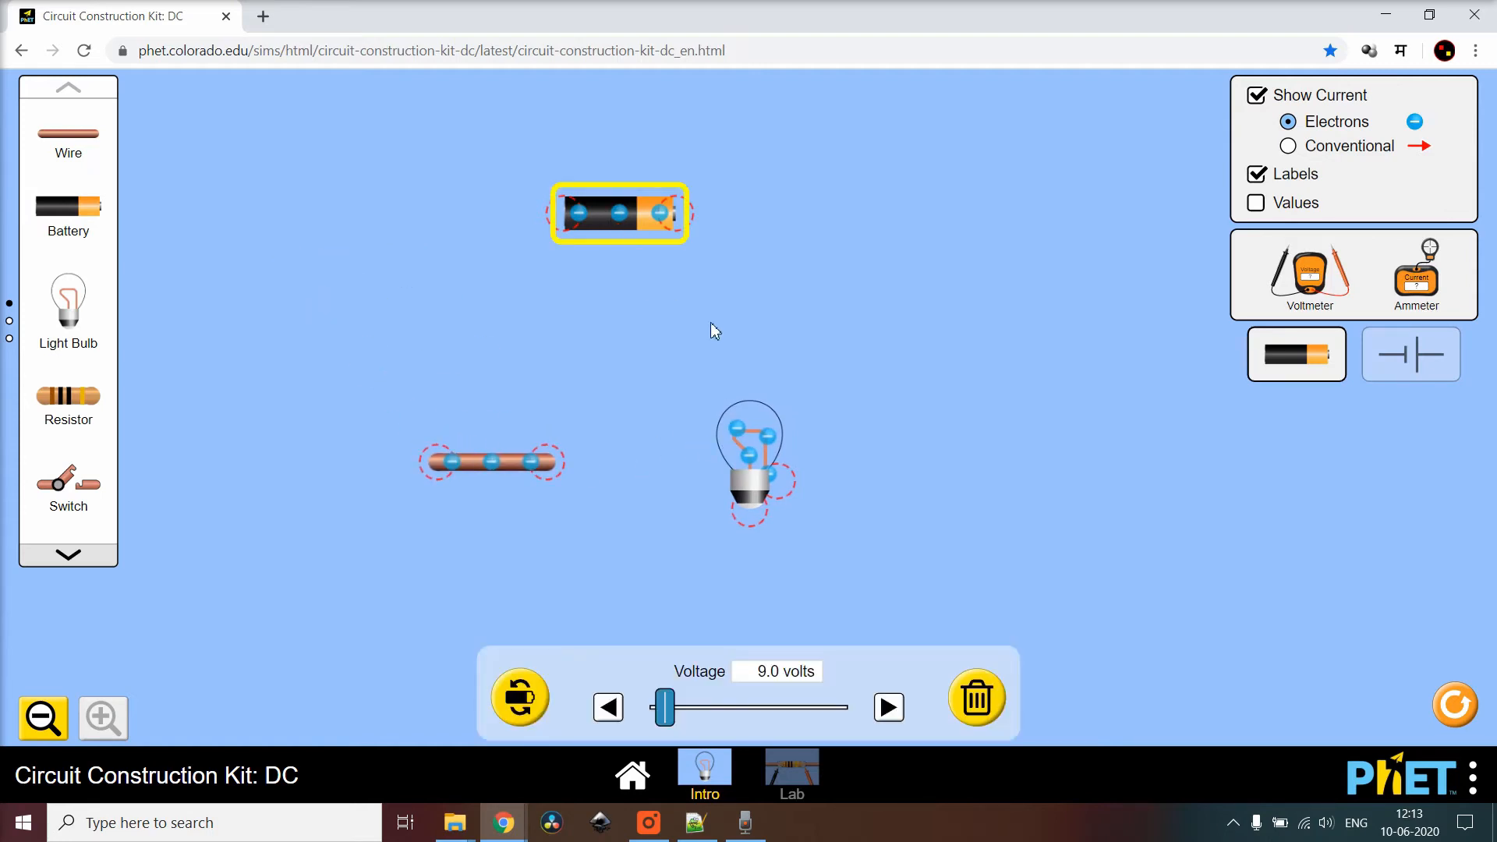
pyautogui.click(977, 696)
pyautogui.click(755, 451)
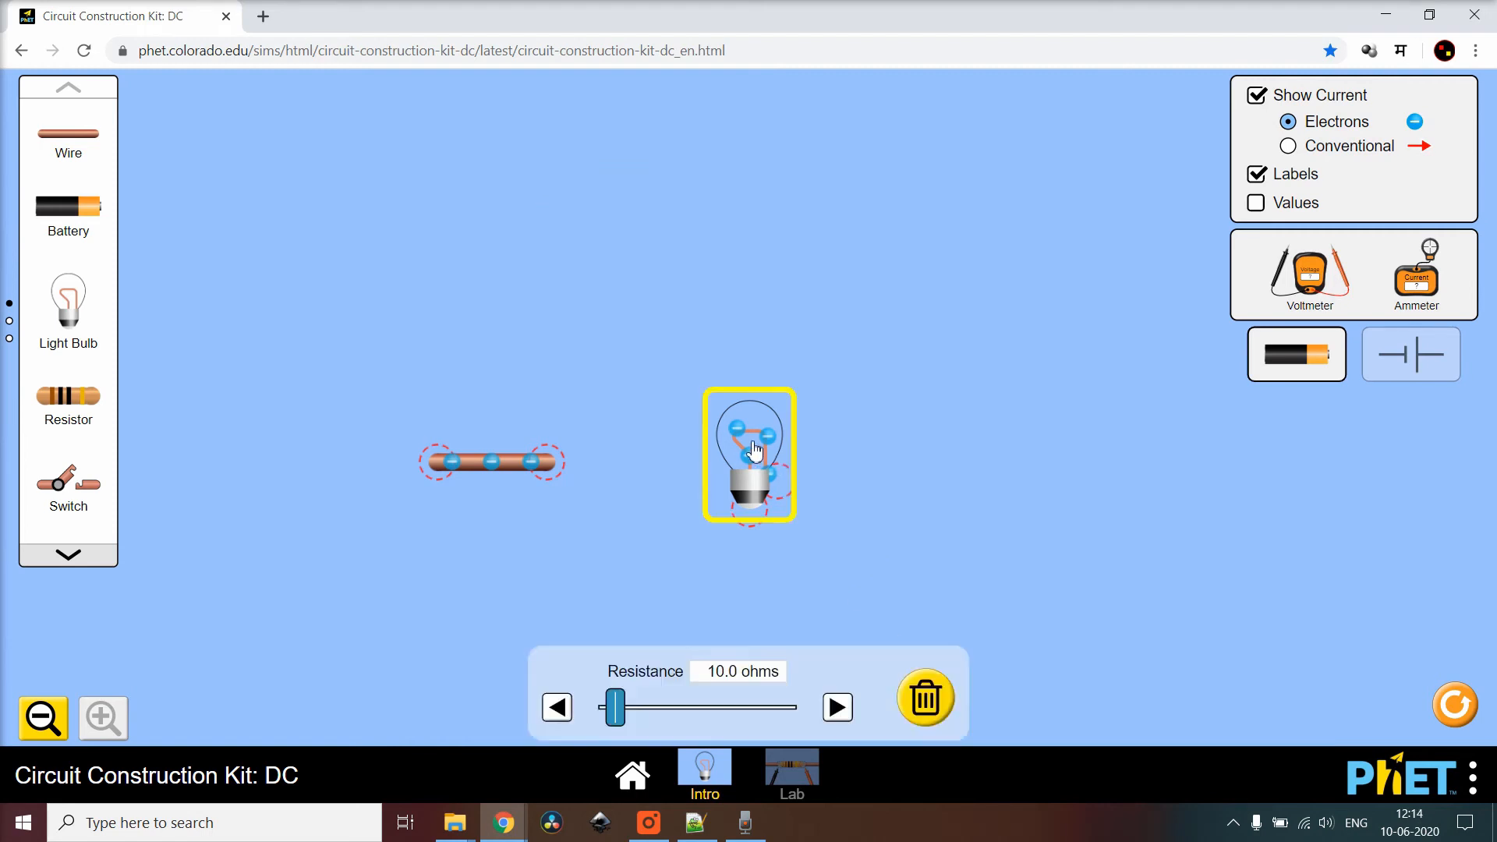
pyautogui.press('Delete')
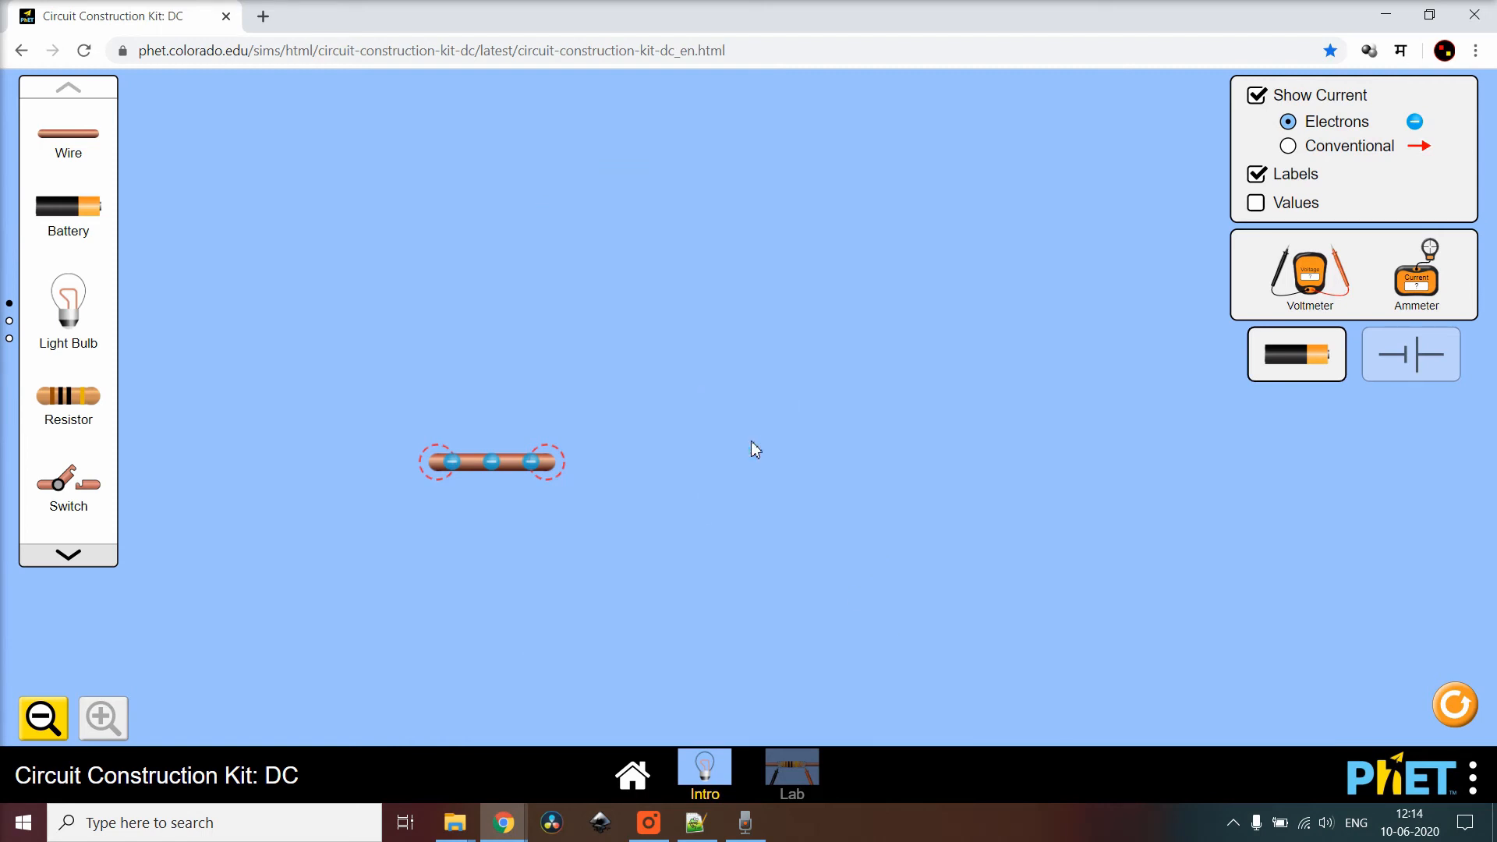
pyautogui.click(504, 465)
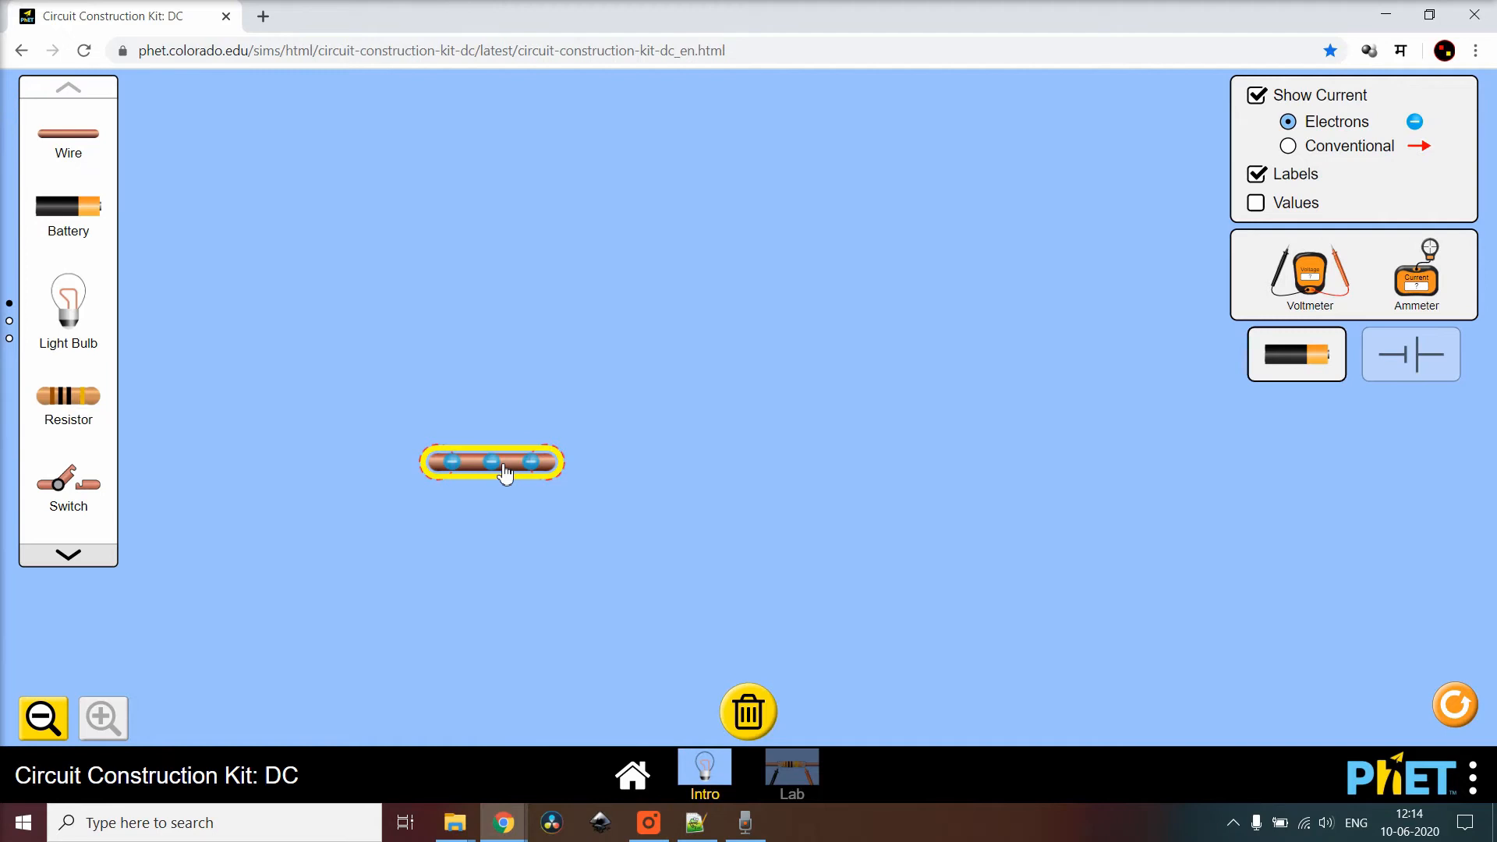
pyautogui.press('Delete')
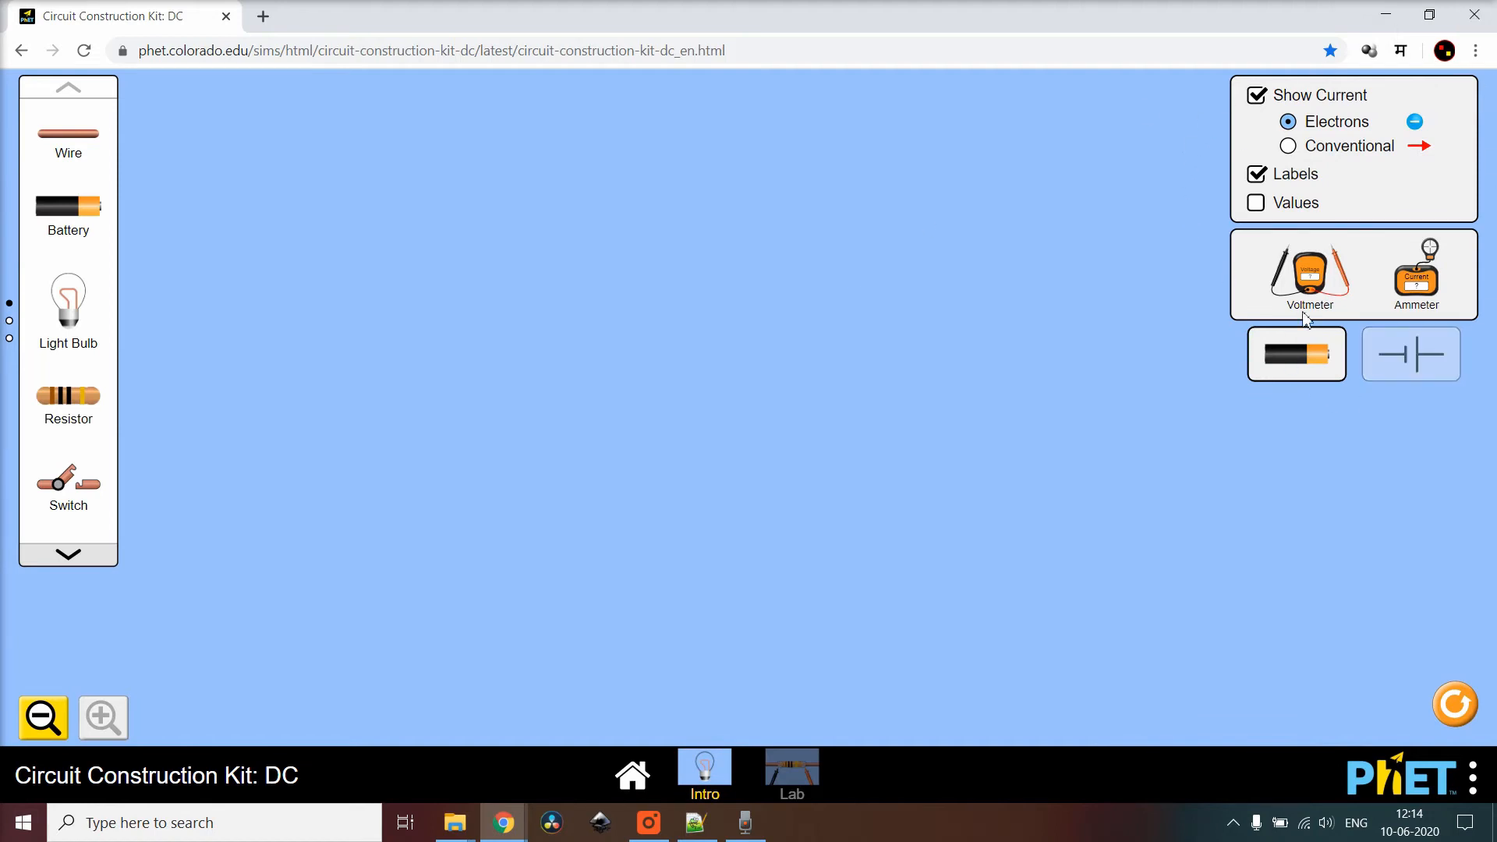
pyautogui.moveTo(1311, 283); pyautogui.dragTo(1318, 290)
pyautogui.moveTo(1416, 287); pyautogui.dragTo(1416, 287)
# Place a battery with a light bulb above it, and attach a horizontal wire to each of the bulb's terminals.
pyautogui.moveTo(76, 215); pyautogui.dragTo(691, 534)
pyautogui.moveTo(91, 336); pyautogui.dragTo(681, 234)
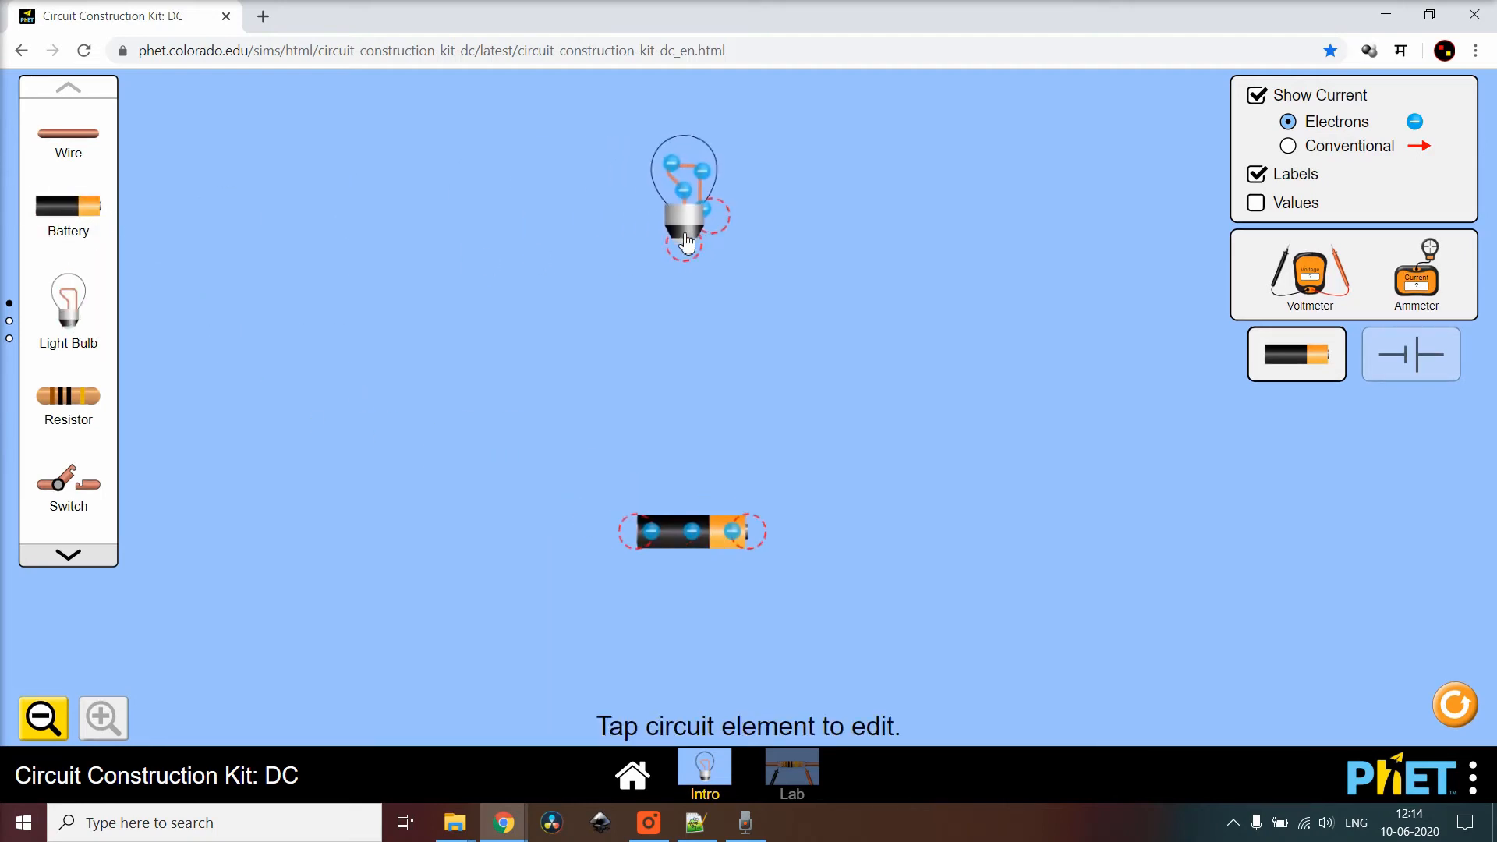
pyautogui.moveTo(82, 148); pyautogui.dragTo(515, 251)
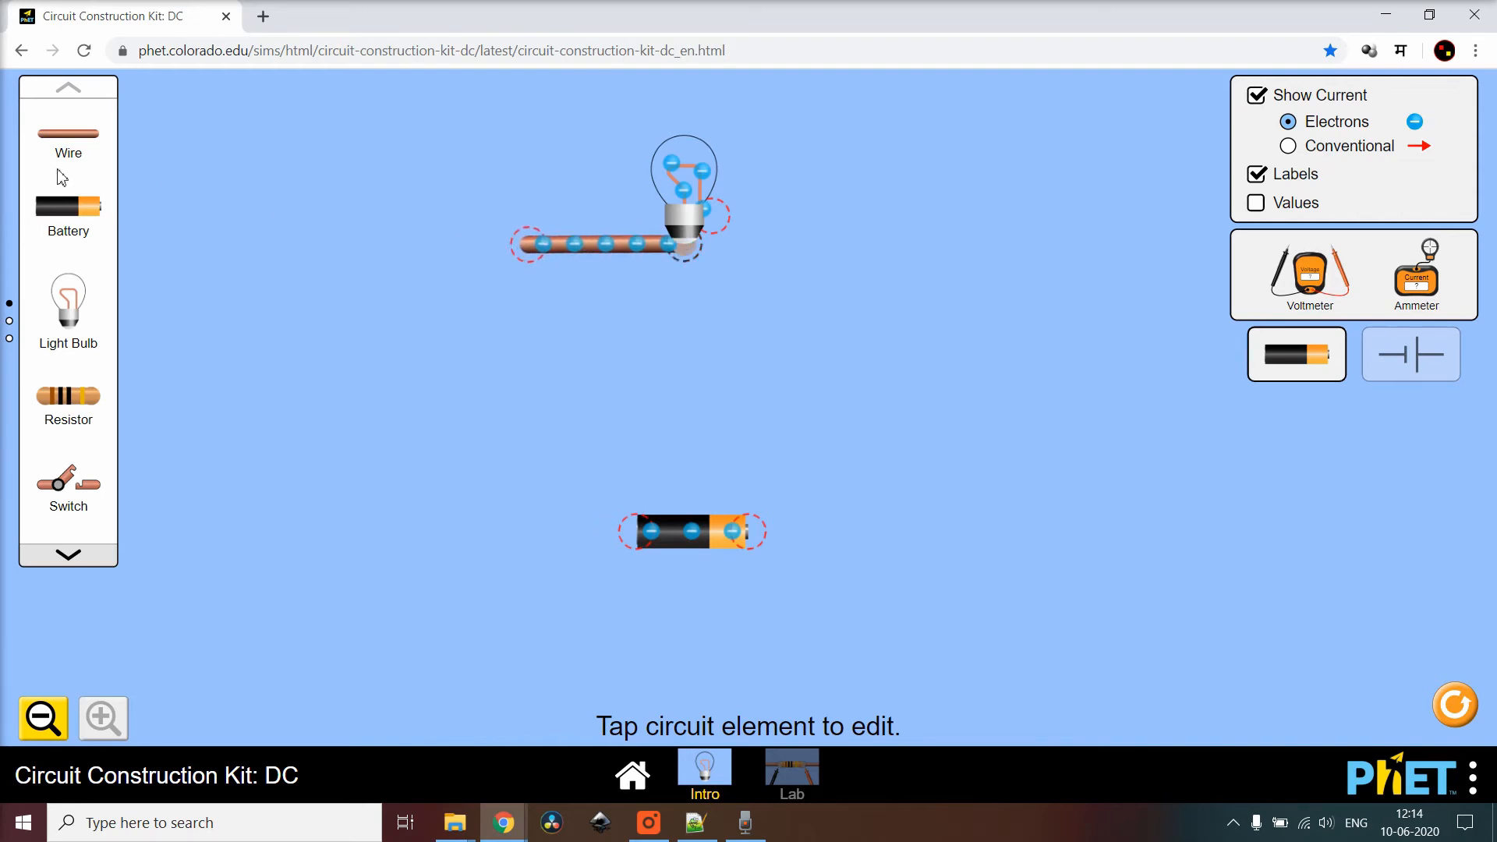
pyautogui.moveTo(58, 145); pyautogui.dragTo(902, 223)
# Close the circuit loop with two vertical side wires and two short wires leading to the battery's ends.
pyautogui.moveTo(69, 141); pyautogui.dragTo(519, 559)
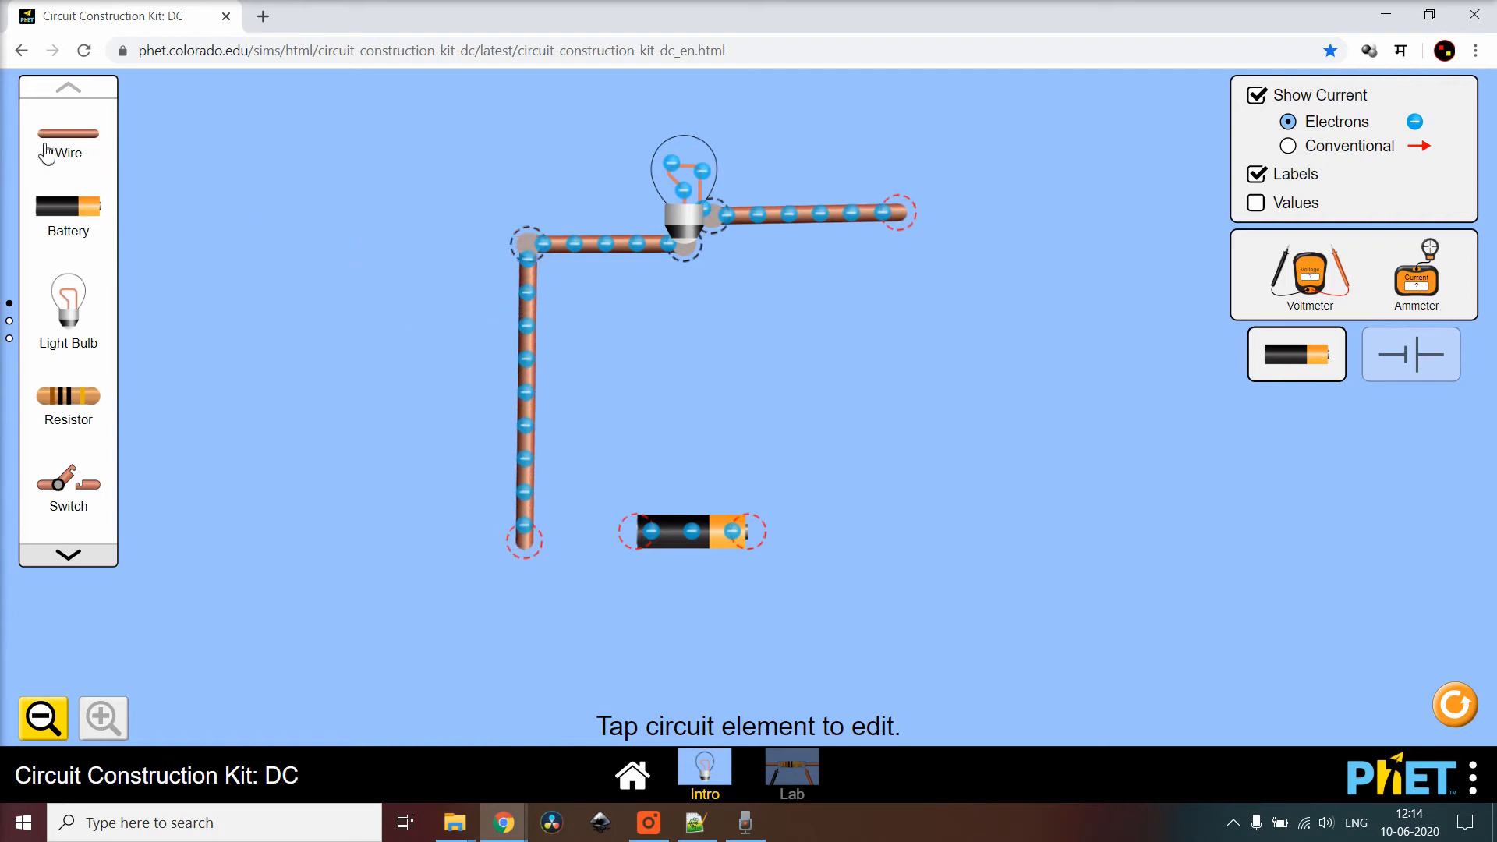
pyautogui.moveTo(58, 145); pyautogui.dragTo(898, 537)
pyautogui.moveTo(81, 145); pyautogui.dragTo(832, 541)
pyautogui.moveTo(120, 185); pyautogui.dragTo(560, 542)
pyautogui.click(690, 550)
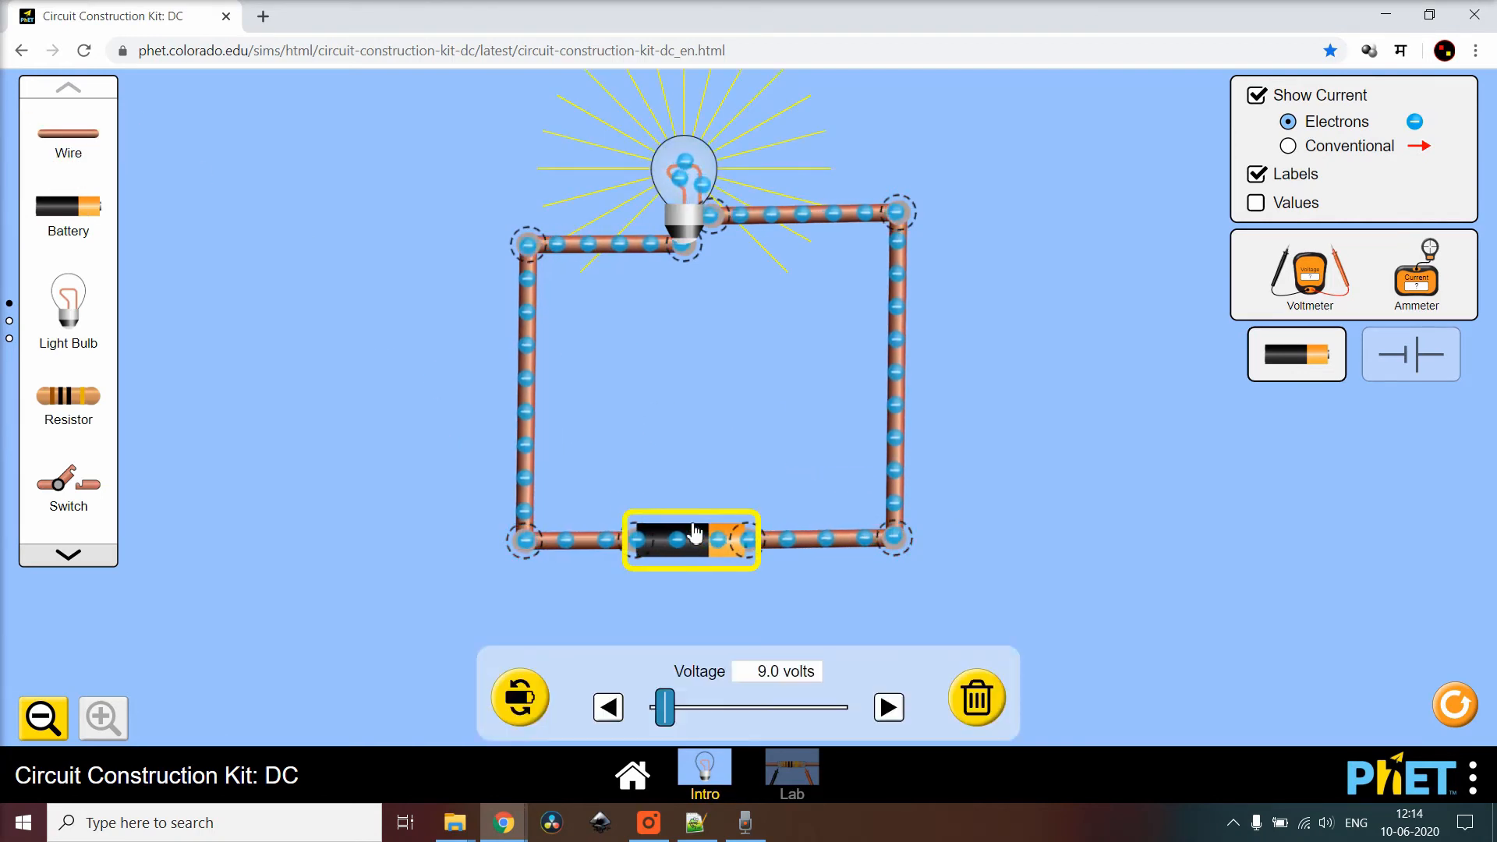
pyautogui.click(995, 377)
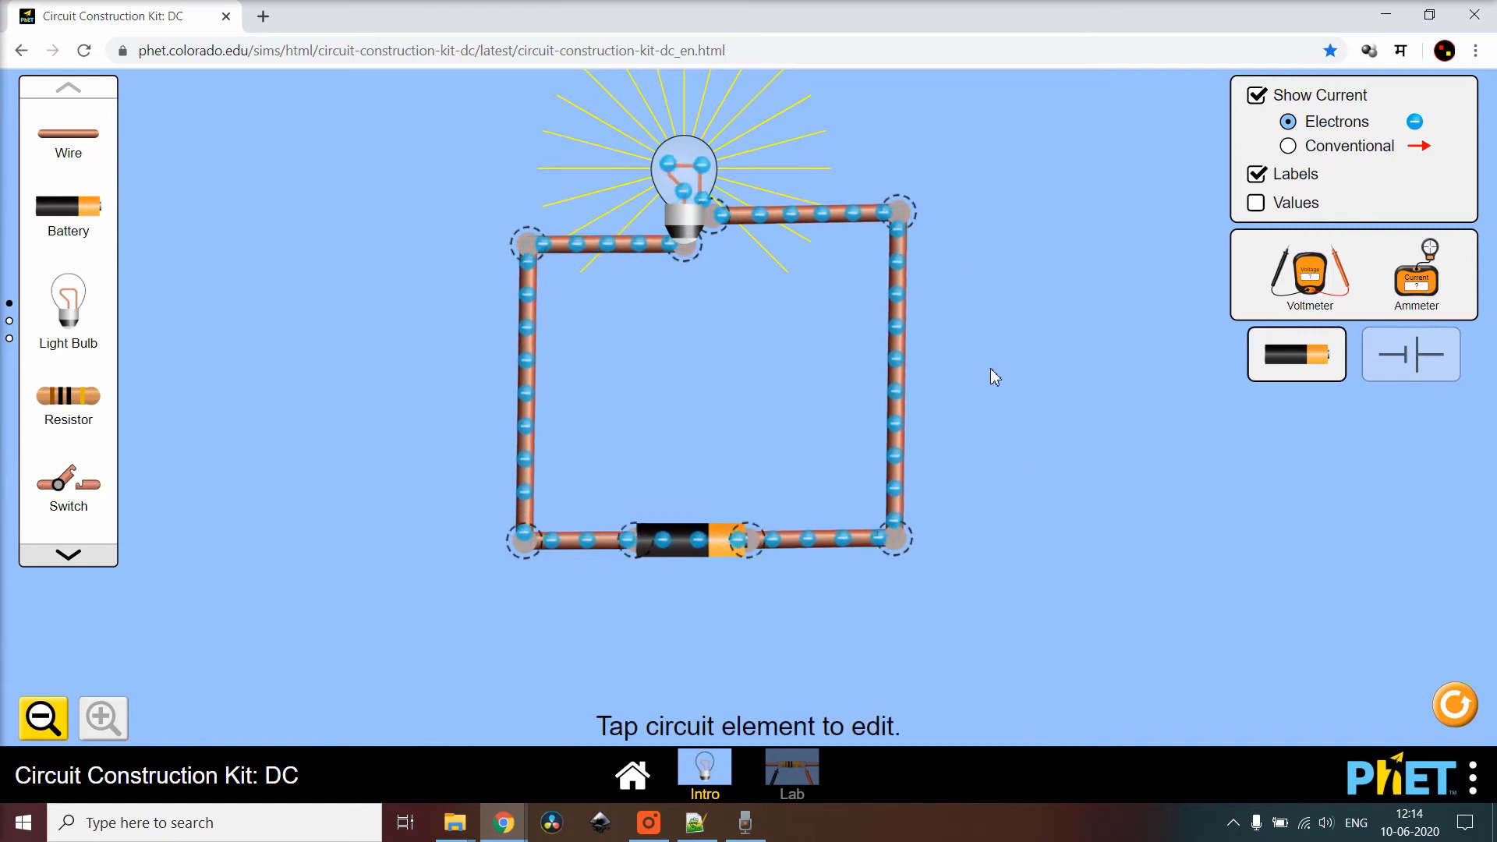
# Hide the component labels and switch the displayed current from electrons to conventional.
pyautogui.click(1287, 95)
pyautogui.click(1296, 179)
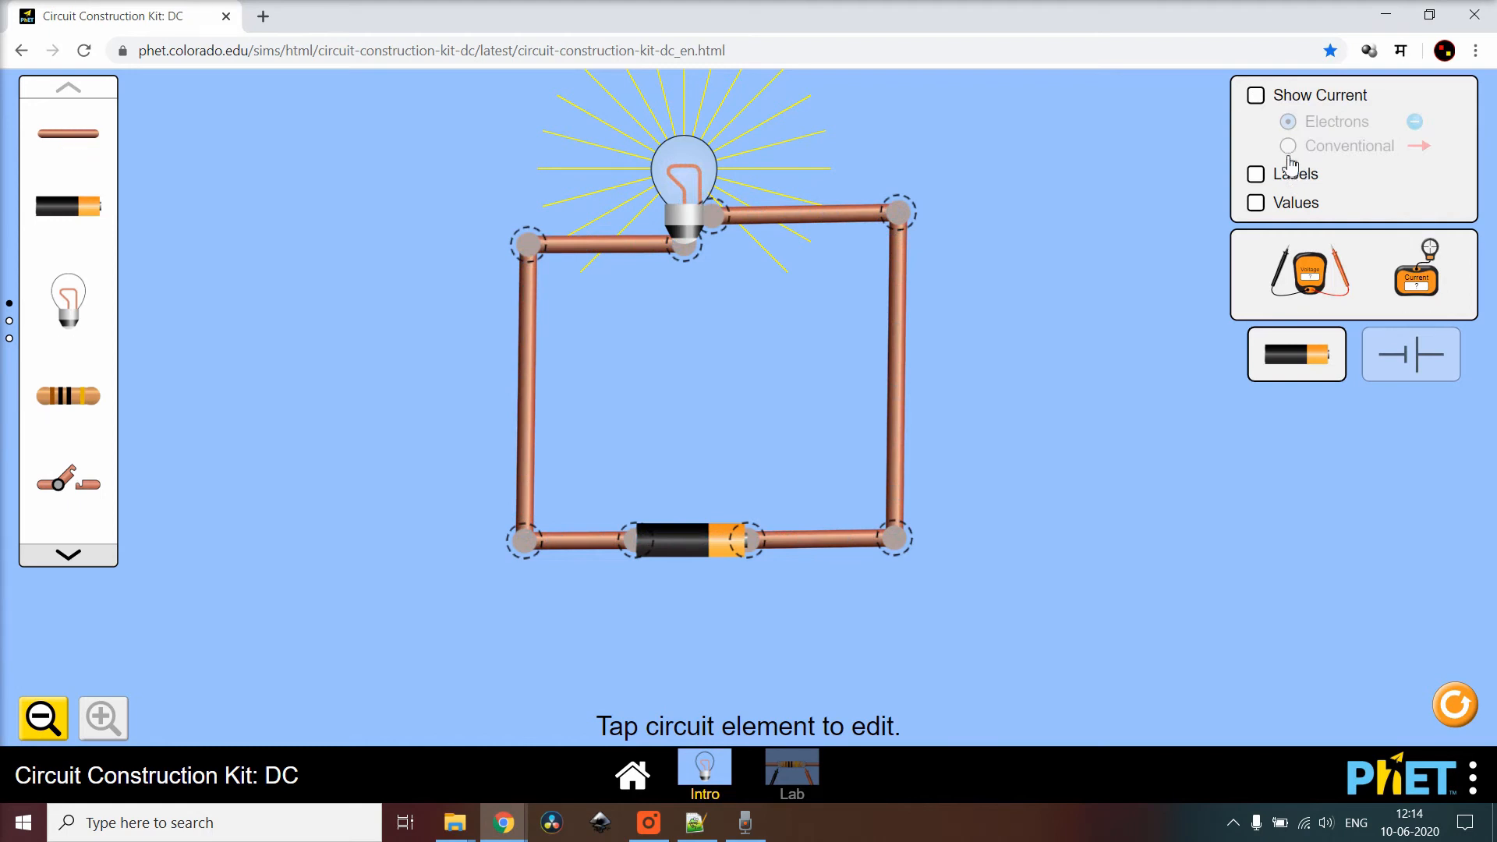
pyautogui.click(1264, 106)
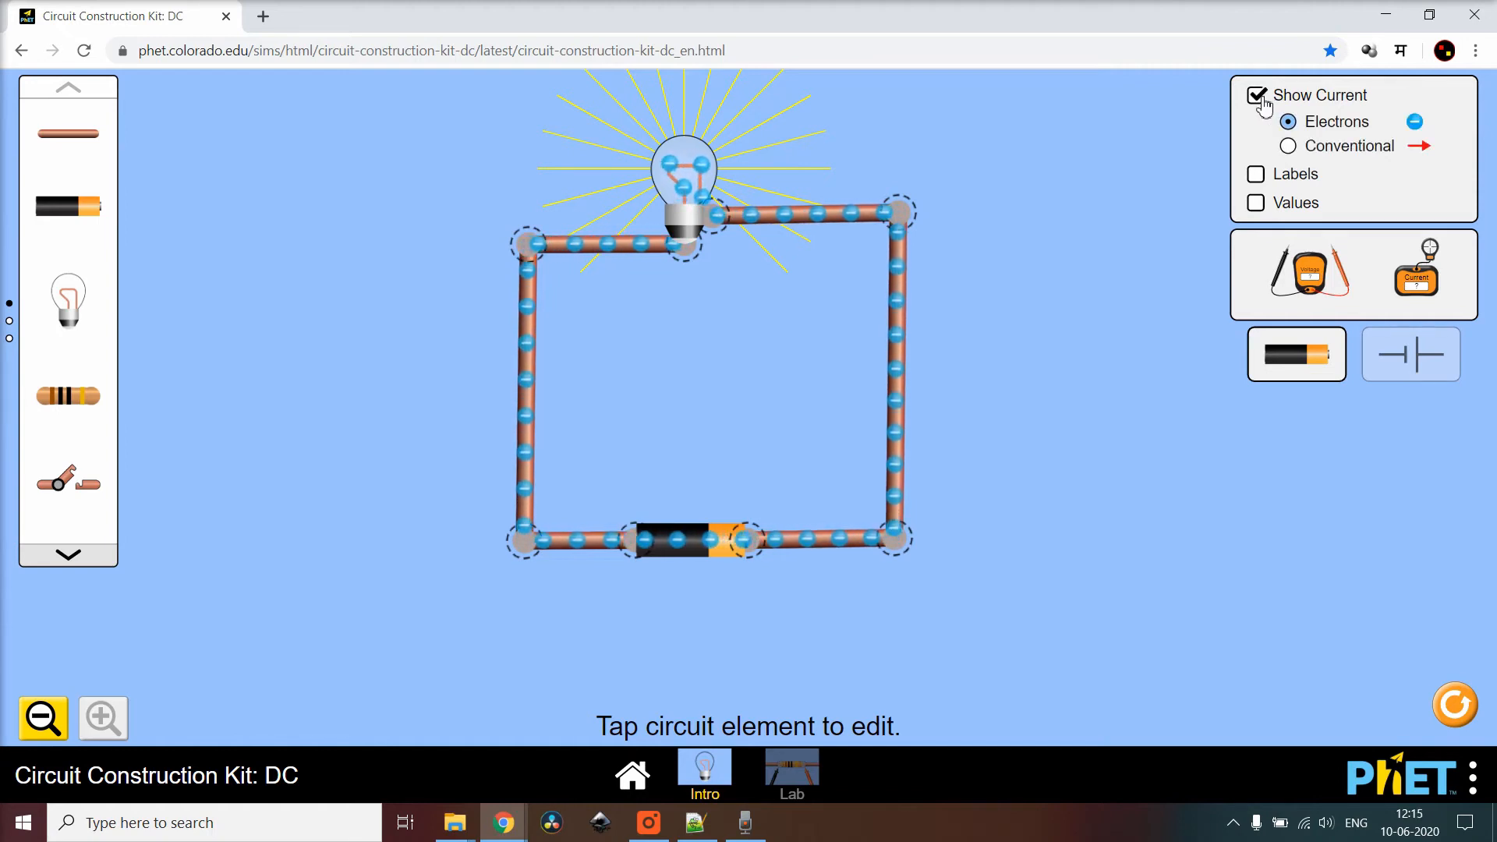
pyautogui.click(1291, 148)
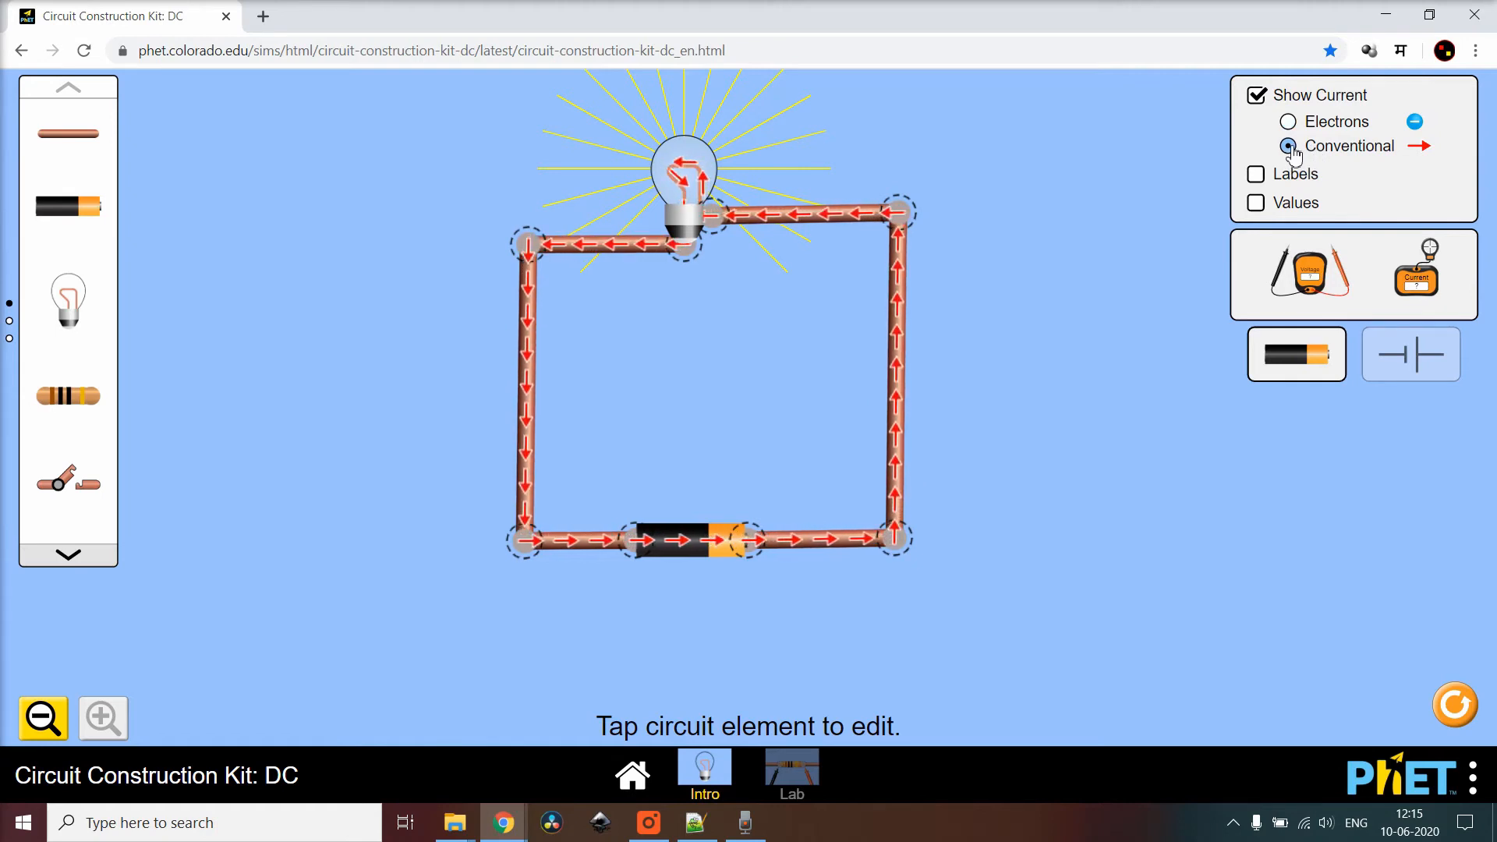
# Hide the current and display the component values on the circuit.
pyautogui.click(1258, 96)
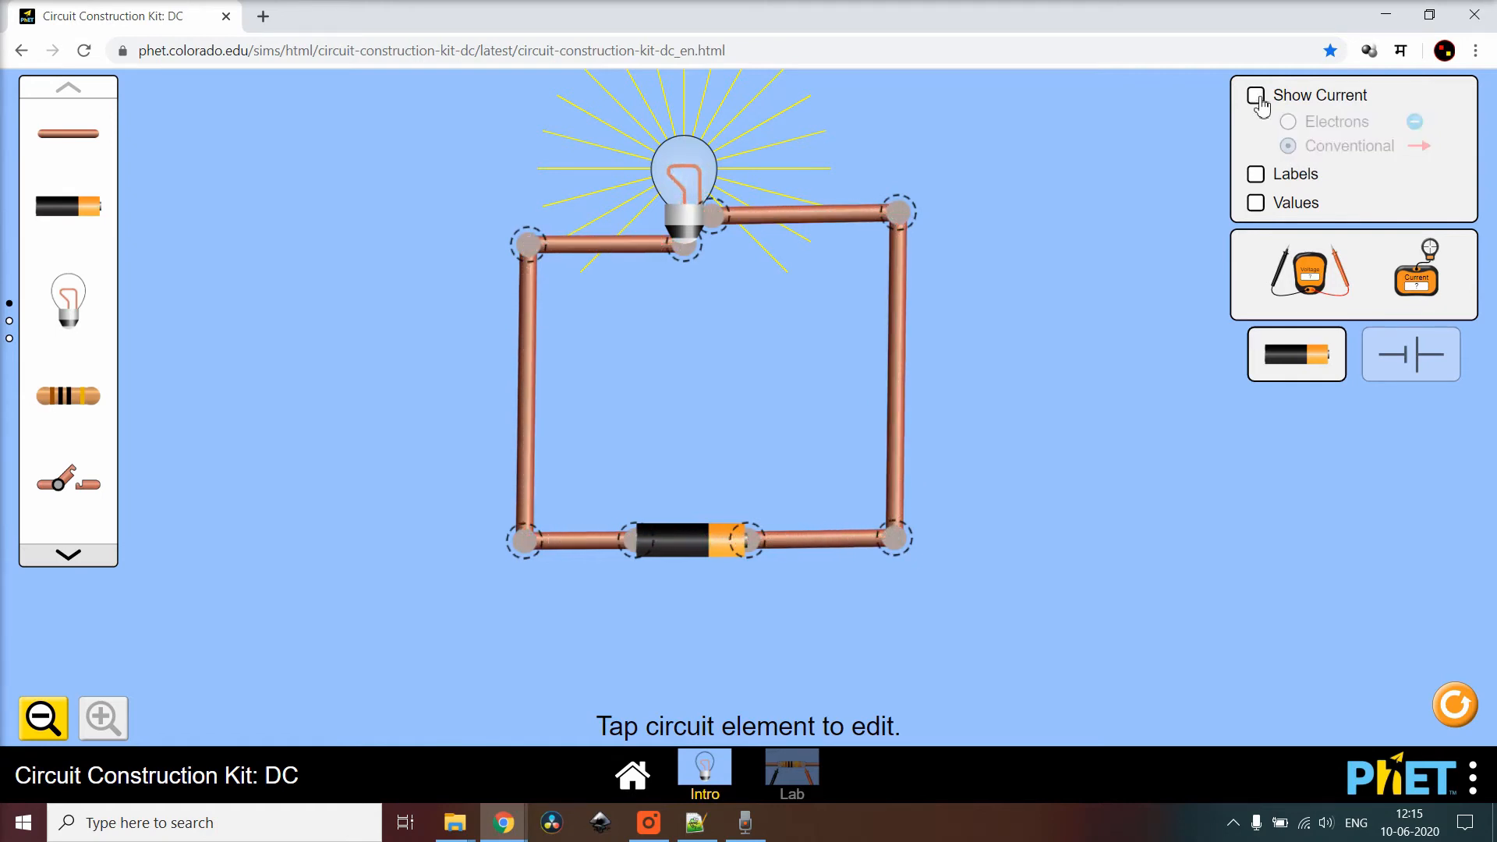
pyautogui.click(1256, 204)
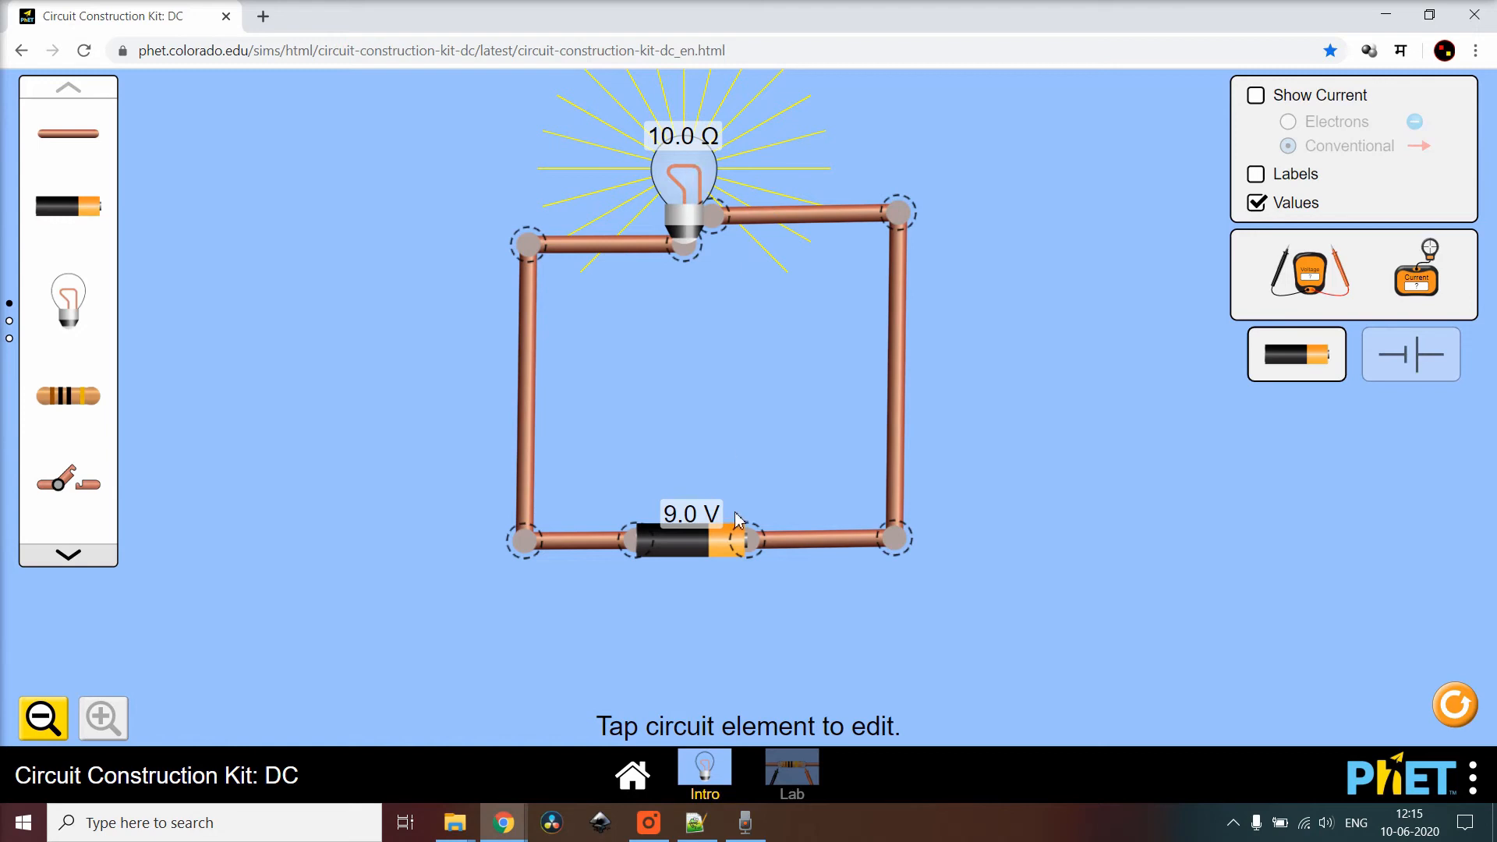
# Select the battery in the circuit and set its voltage to 4.5 volts.
pyautogui.click(692, 544)
pyautogui.click(762, 578)
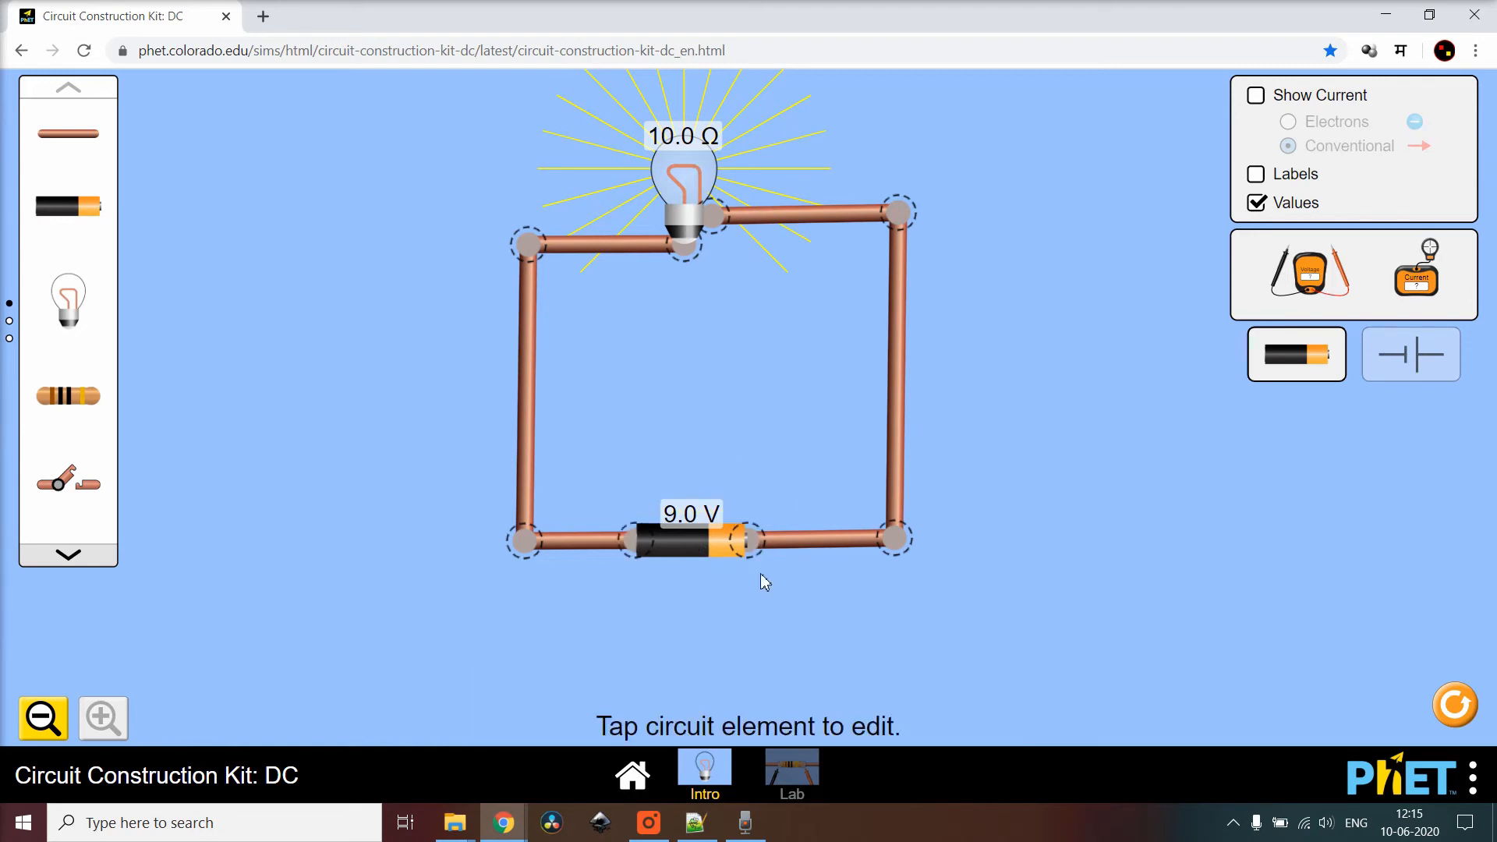
pyautogui.click(704, 546)
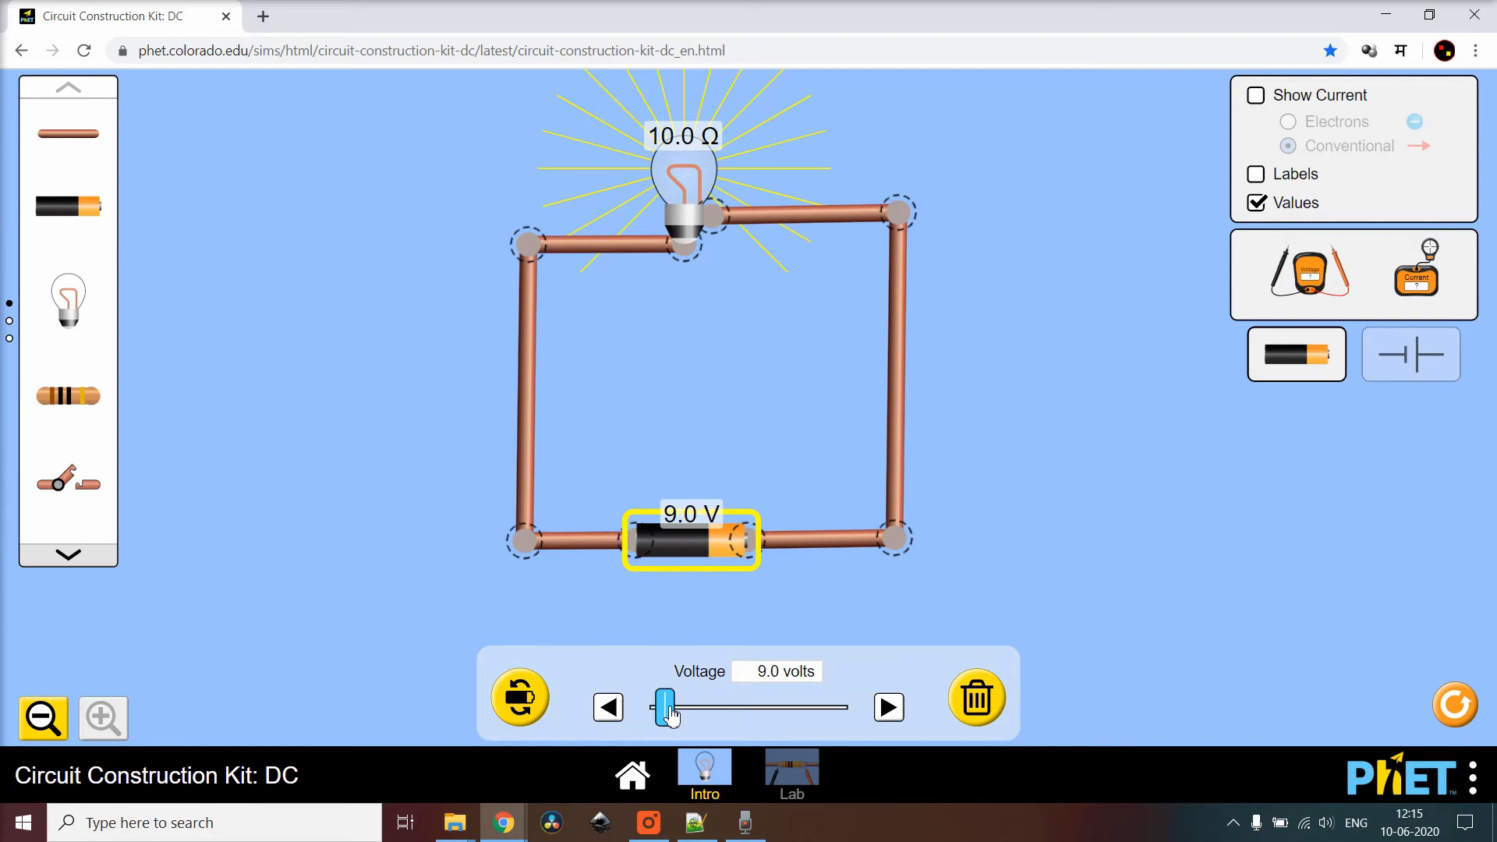
pyautogui.moveTo(672, 715)
pyautogui.mouseDown()
pyautogui.moveTo(835, 719)
pyautogui.moveTo(675, 719)
pyautogui.mouseUp()
pyautogui.moveTo(673, 717); pyautogui.dragTo(664, 717)
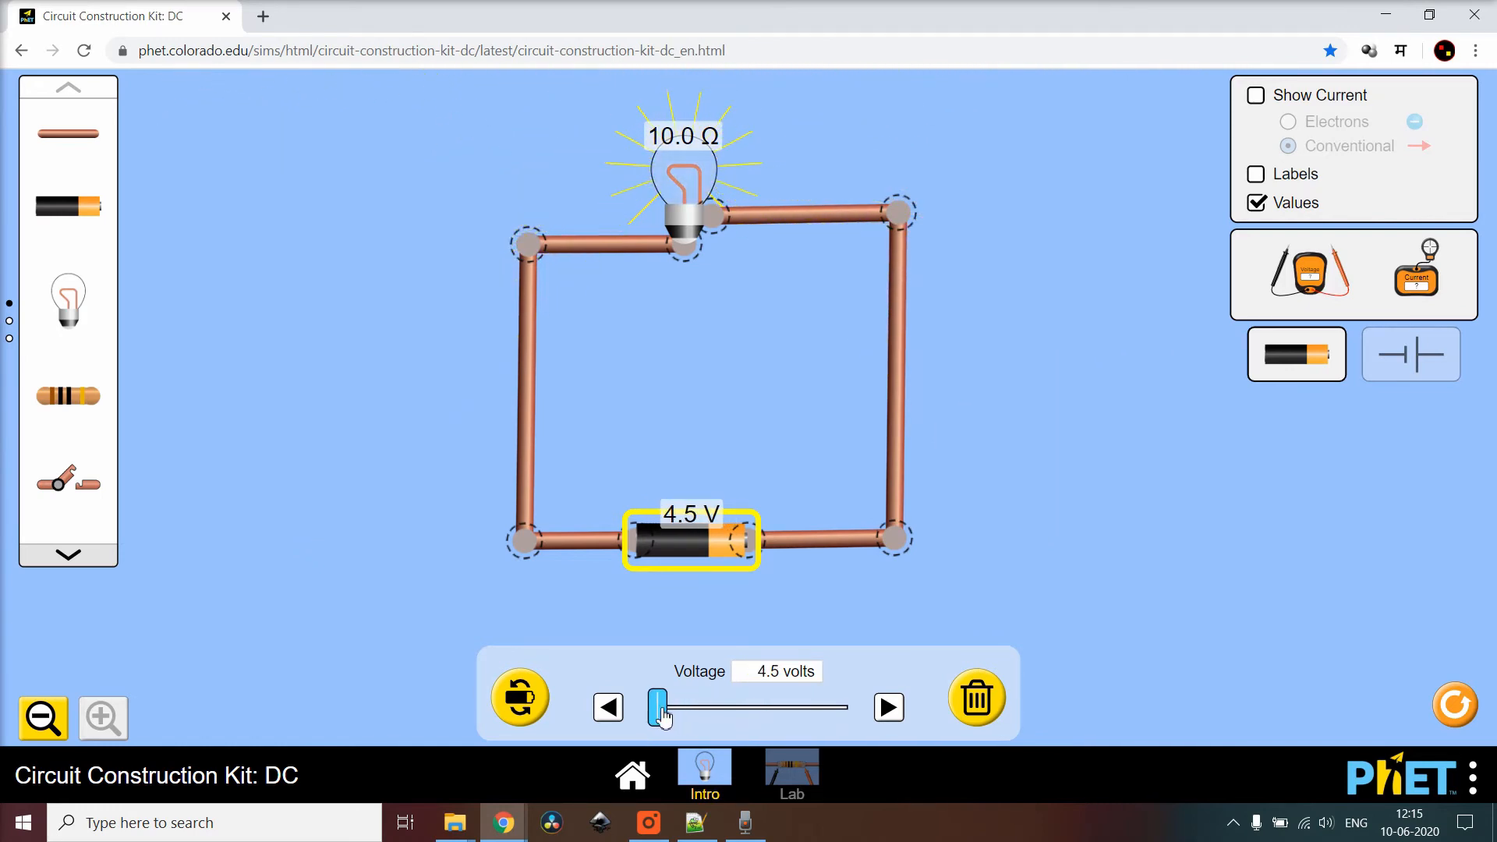
# Reverse the battery's polarity several times, finishing with it back in its original orientation.
pyautogui.click(522, 699)
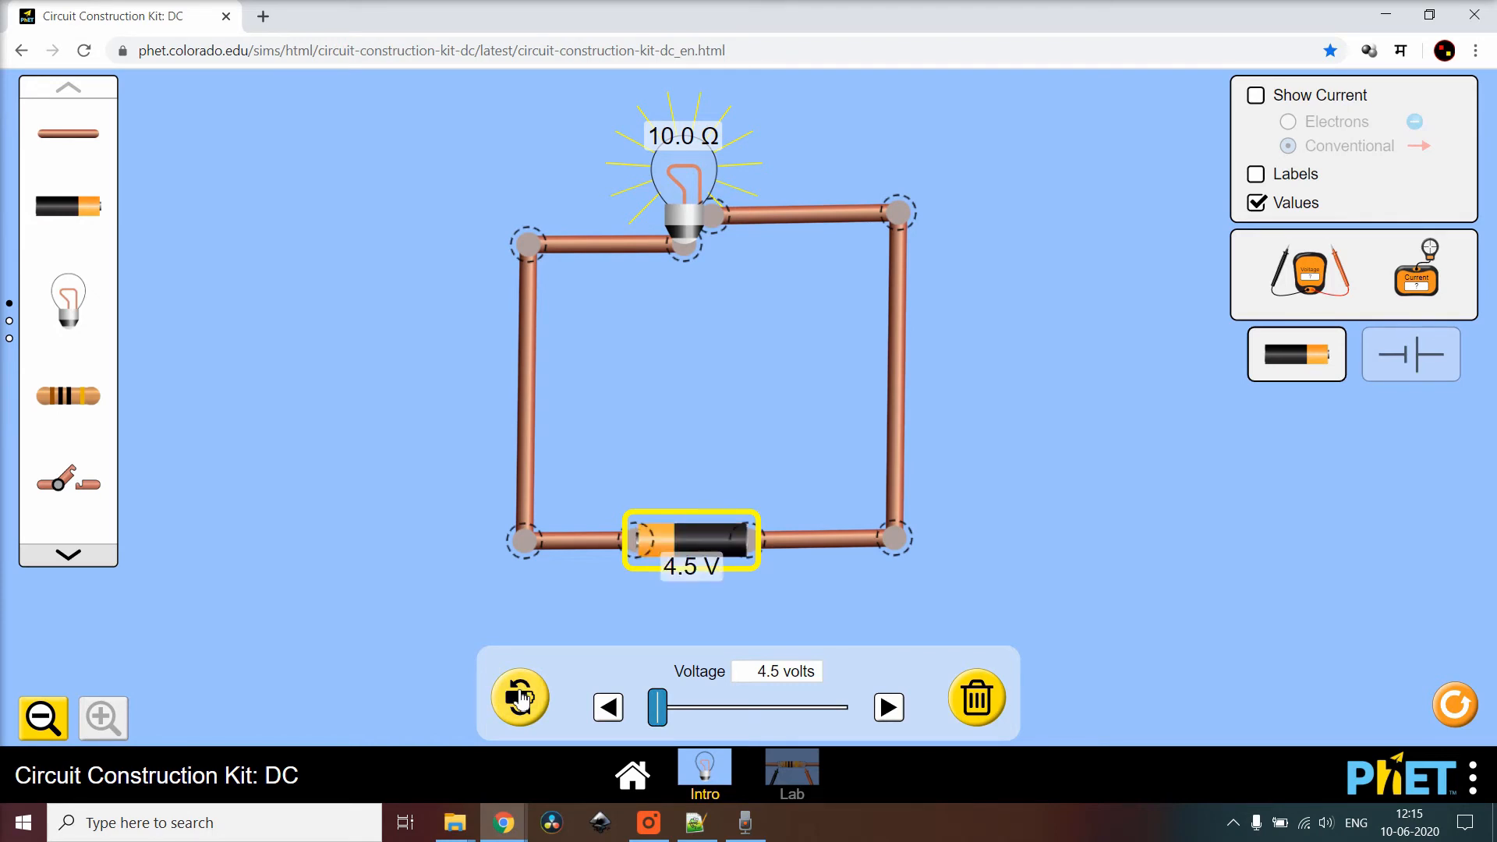
pyautogui.click(522, 699)
pyautogui.click(522, 699)
pyautogui.click(522, 699)
# Bring out the voltmeter and measure the battery's voltage, with the black probe on its negative end and the red probe on its positive end.
pyautogui.click(1316, 279)
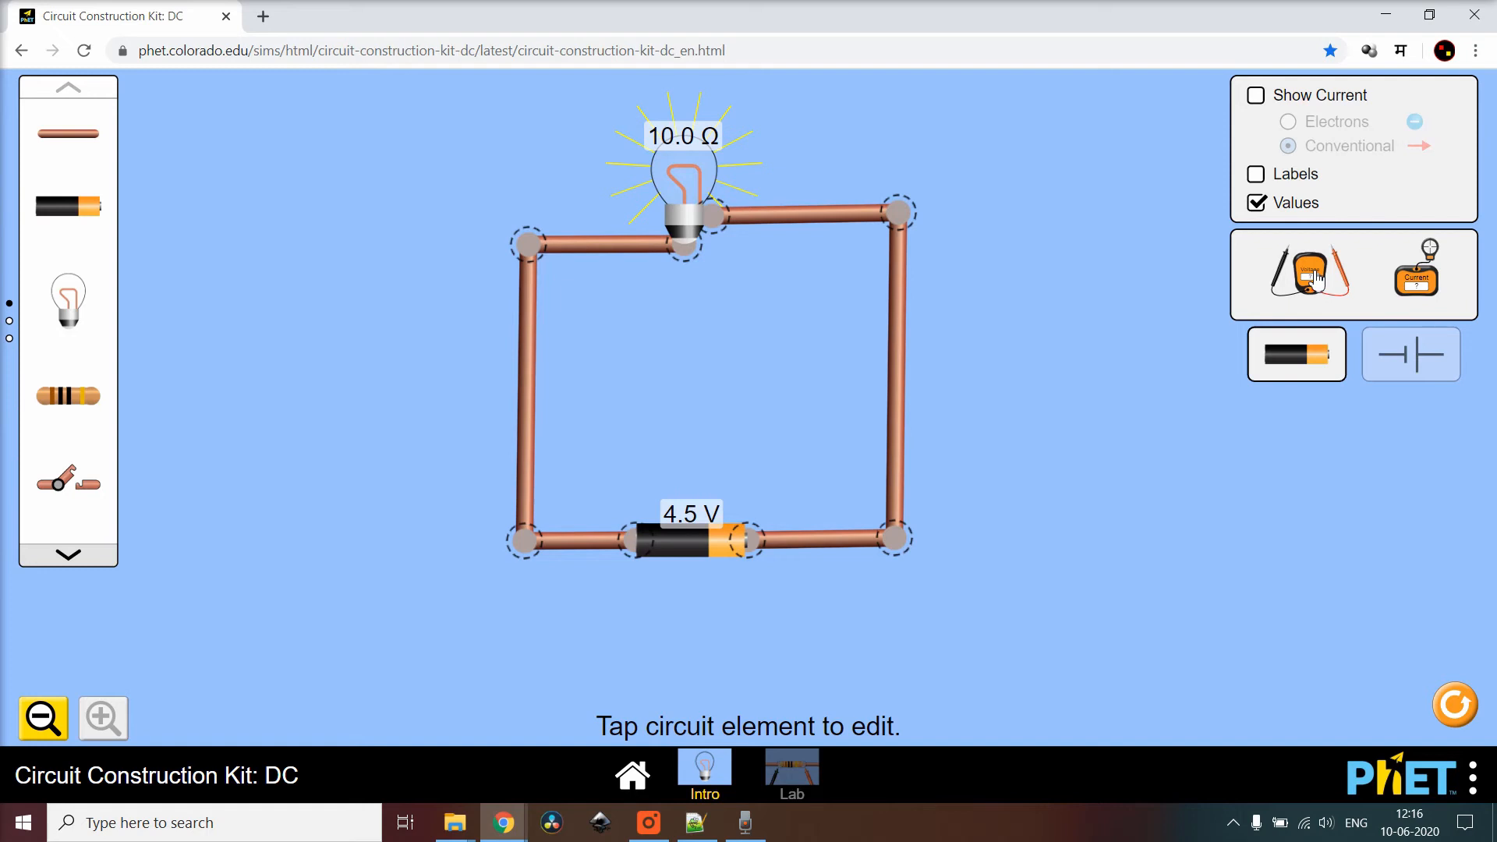
pyautogui.moveTo(1316, 279); pyautogui.dragTo(1074, 514)
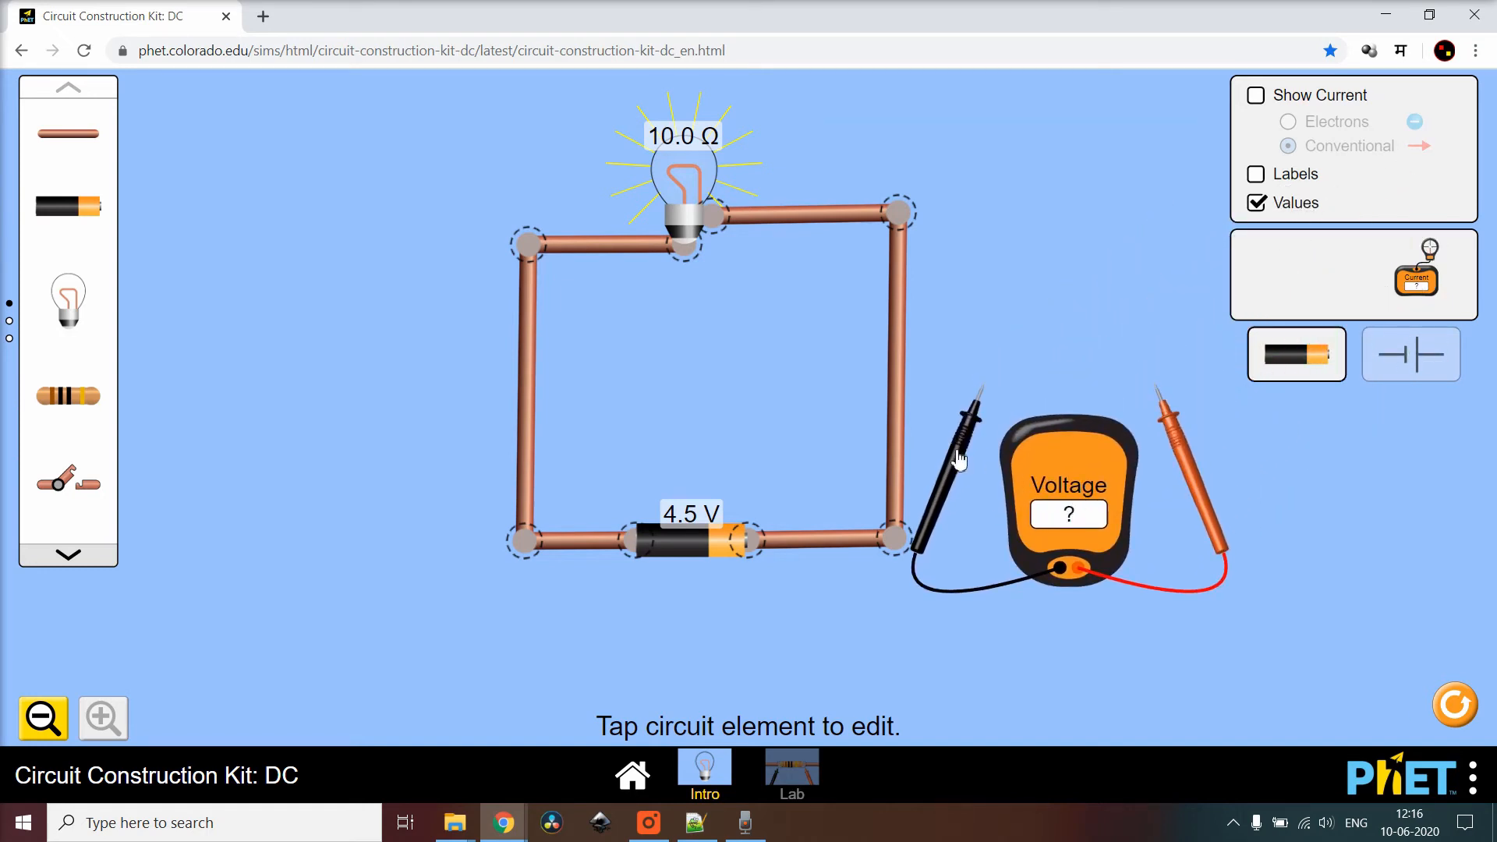
pyautogui.moveTo(957, 461); pyautogui.dragTo(589, 623)
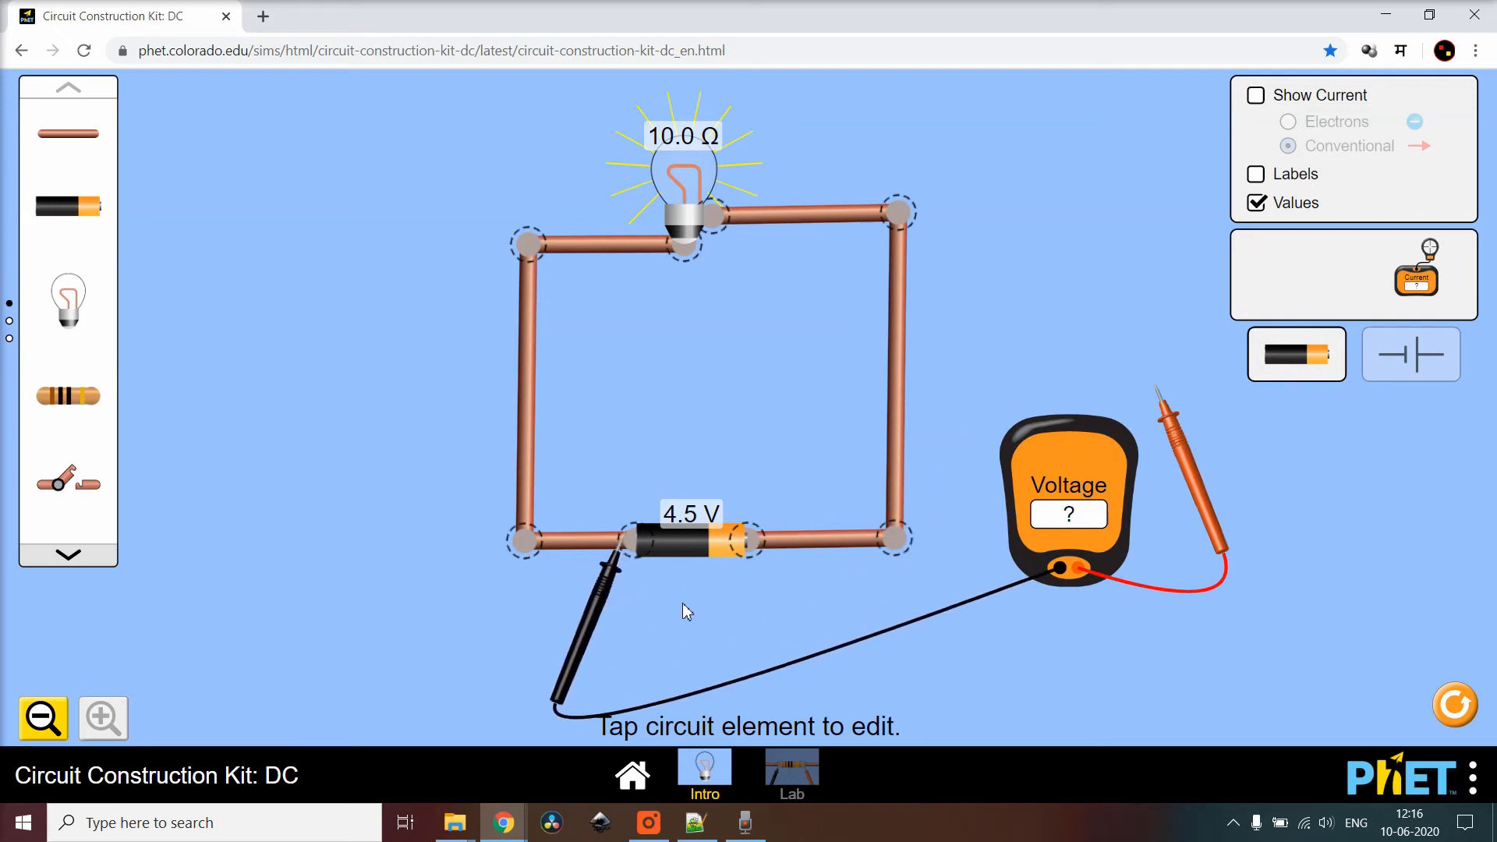
pyautogui.moveTo(1193, 454); pyautogui.dragTo(783, 602)
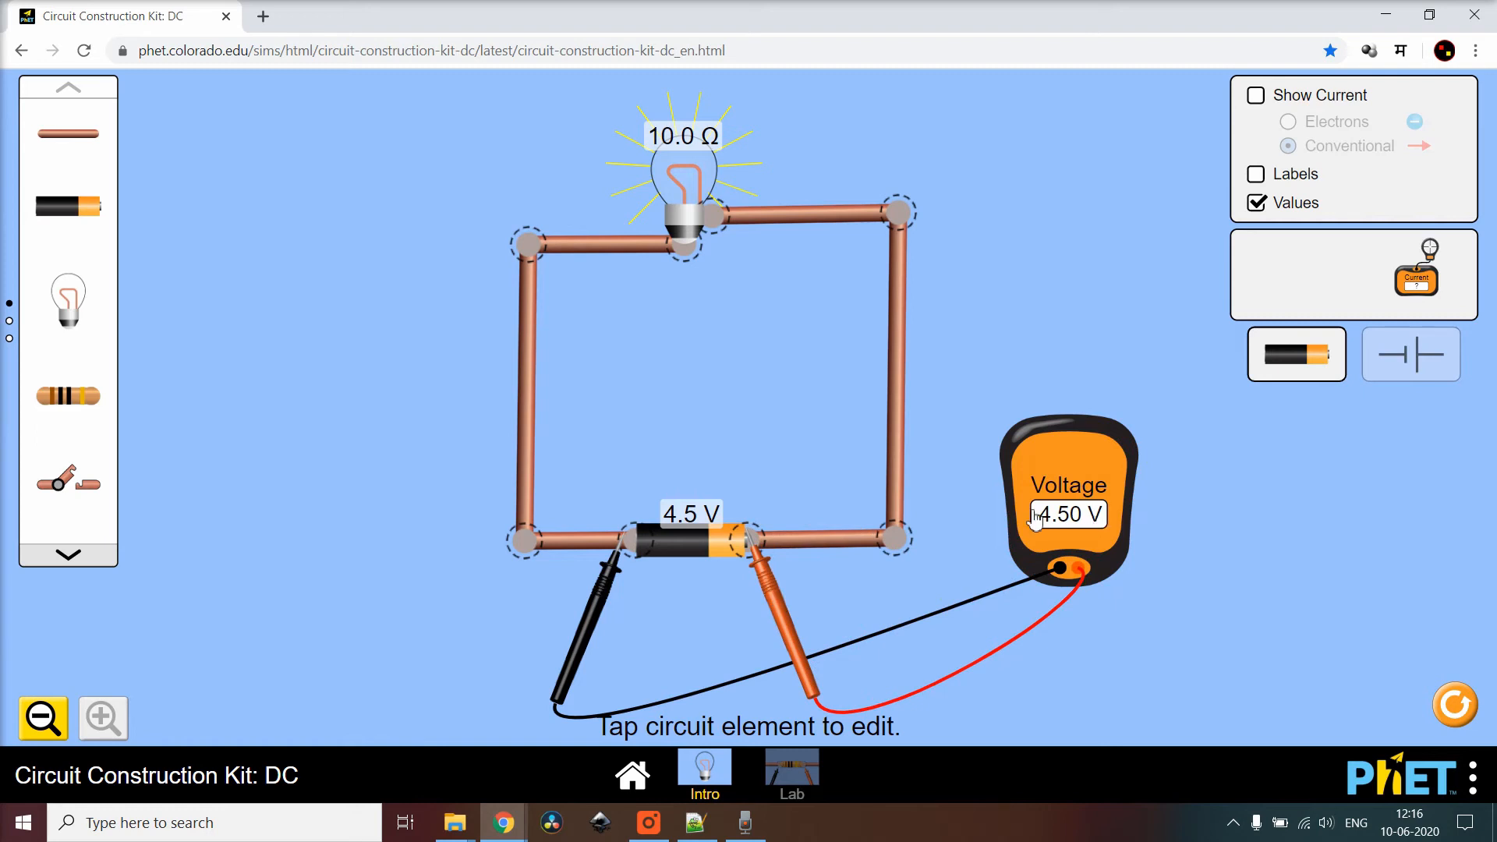
# Move the voltmeter probes to the light bulb's two terminals, and put the voltmeter away.
pyautogui.moveTo(797, 628); pyautogui.dragTo(766, 316)
pyautogui.moveTo(621, 562); pyautogui.dragTo(659, 291)
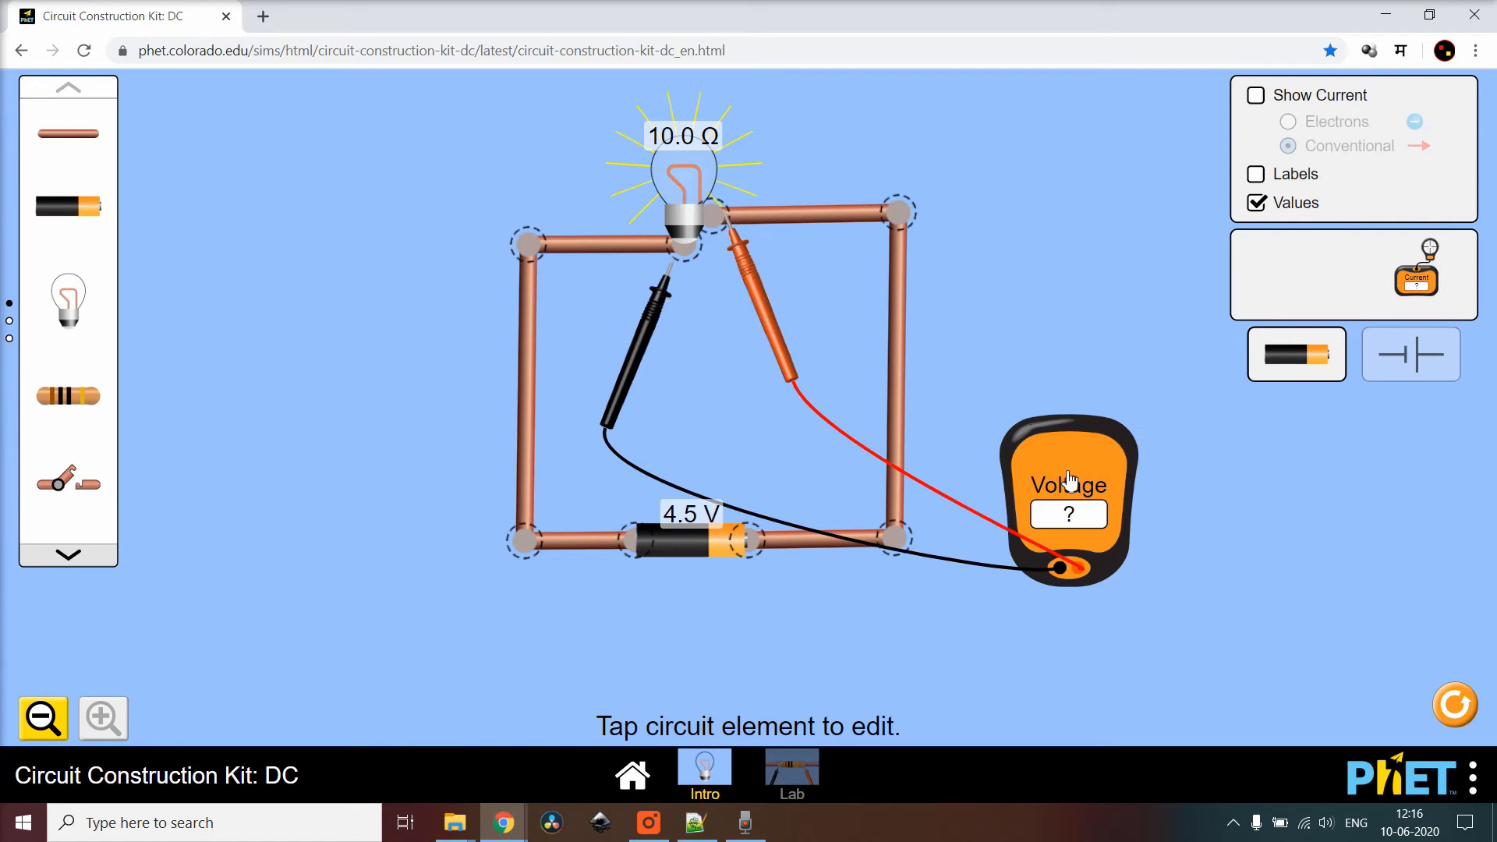
pyautogui.moveTo(1056, 488); pyautogui.dragTo(1300, 234)
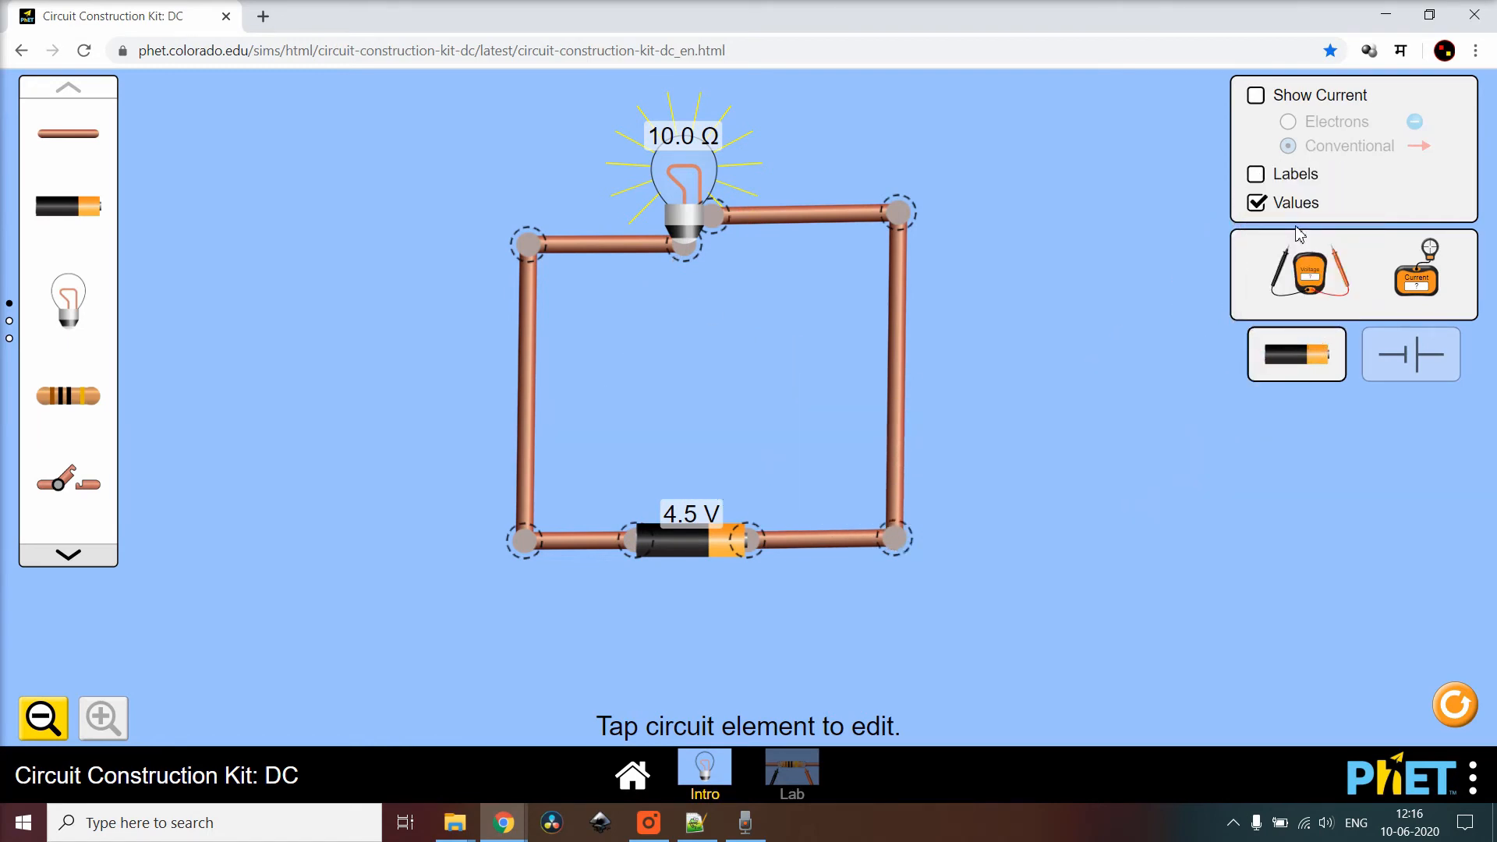
# Measure the current in the circuit's right vertical wire with the ammeter, and put the ammeter away.
pyautogui.moveTo(1425, 288); pyautogui.dragTo(1049, 466)
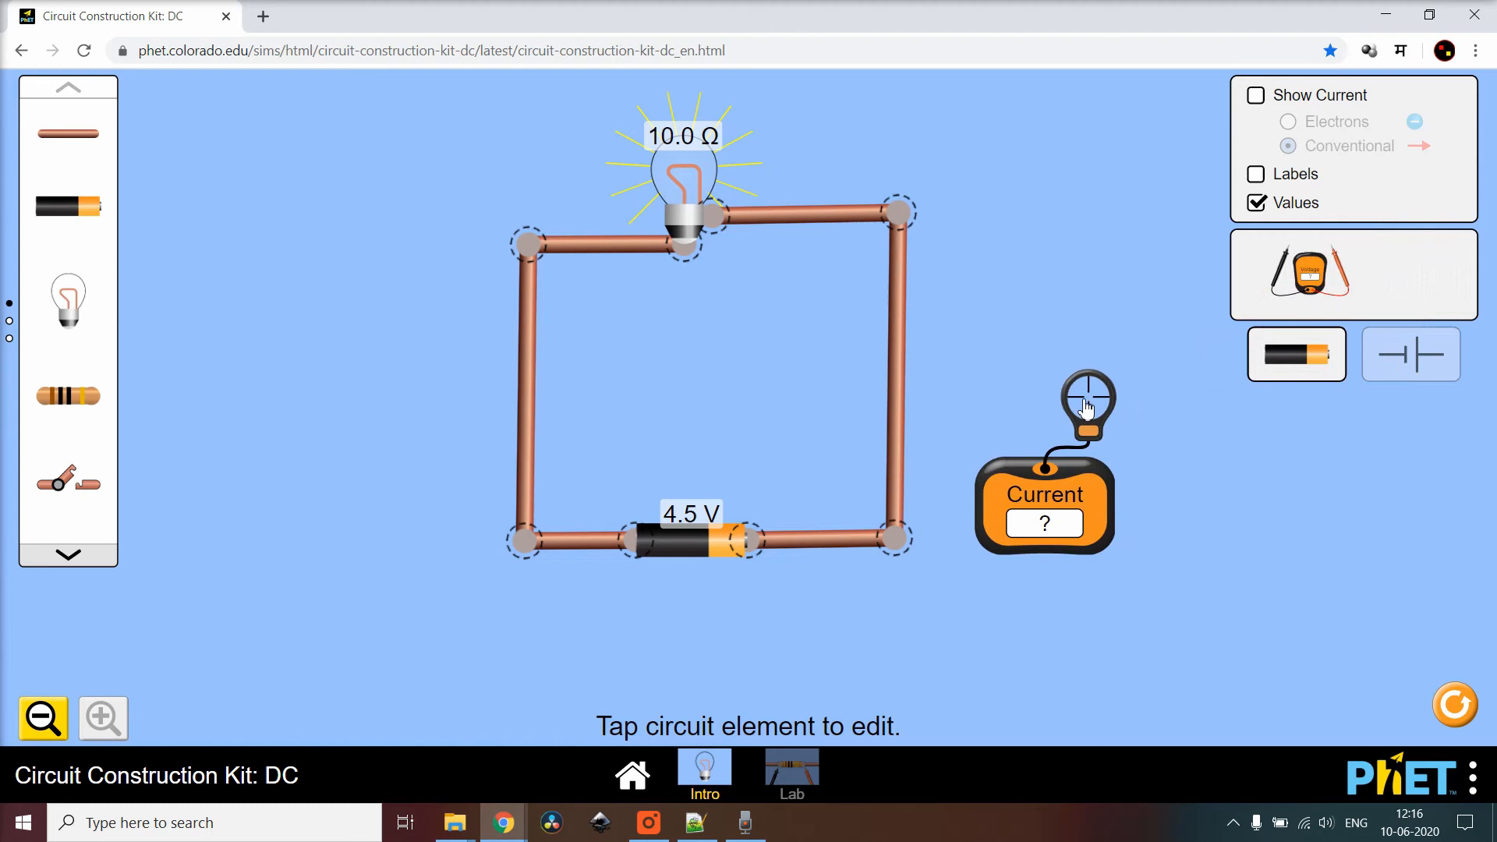
pyautogui.moveTo(1088, 406); pyautogui.dragTo(900, 326)
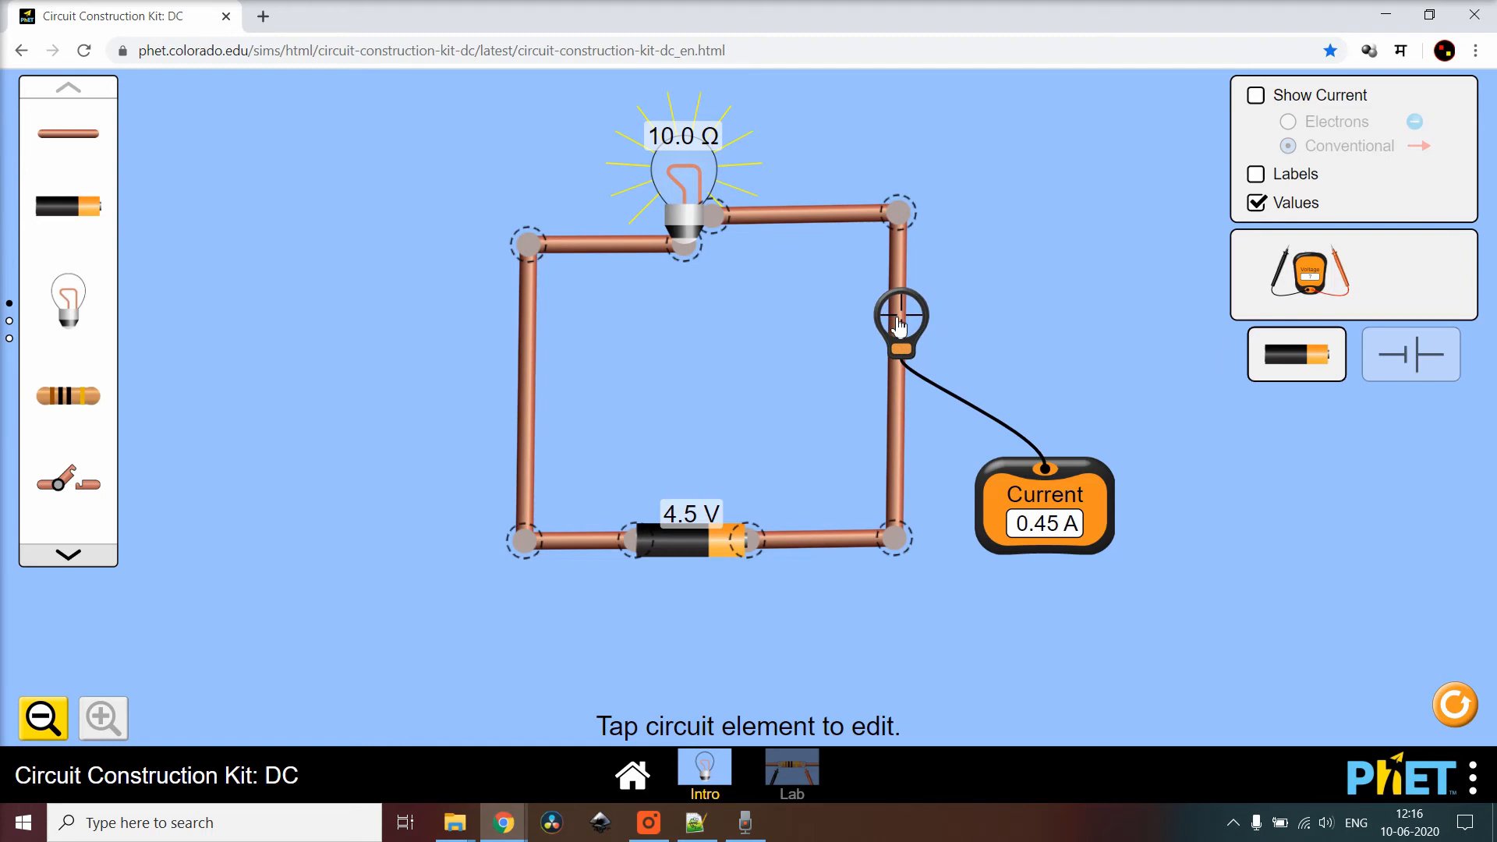
pyautogui.moveTo(901, 326); pyautogui.dragTo(1074, 471)
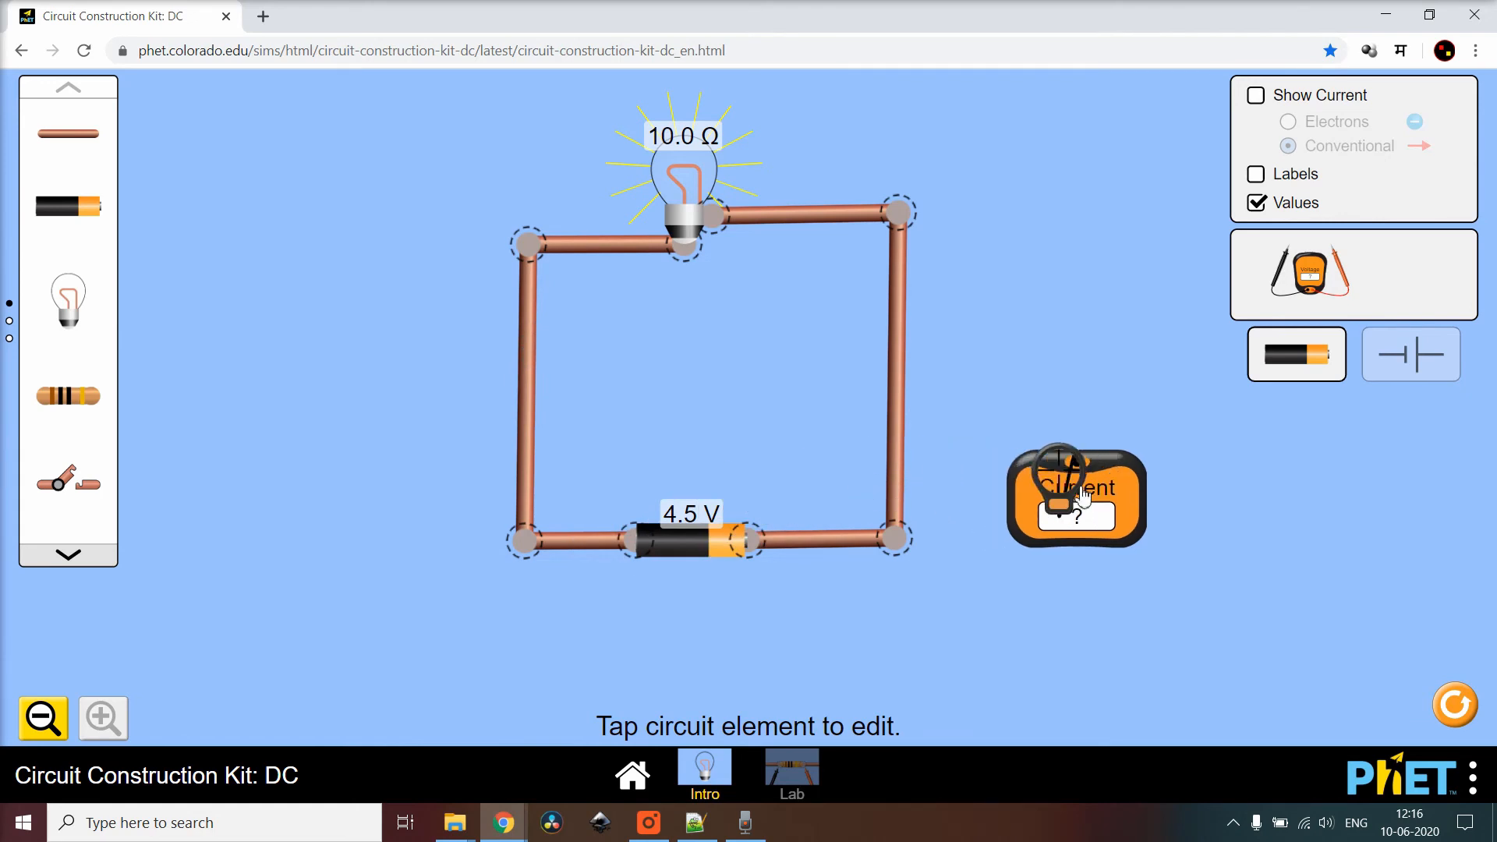
pyautogui.moveTo(1015, 513); pyautogui.dragTo(1396, 273)
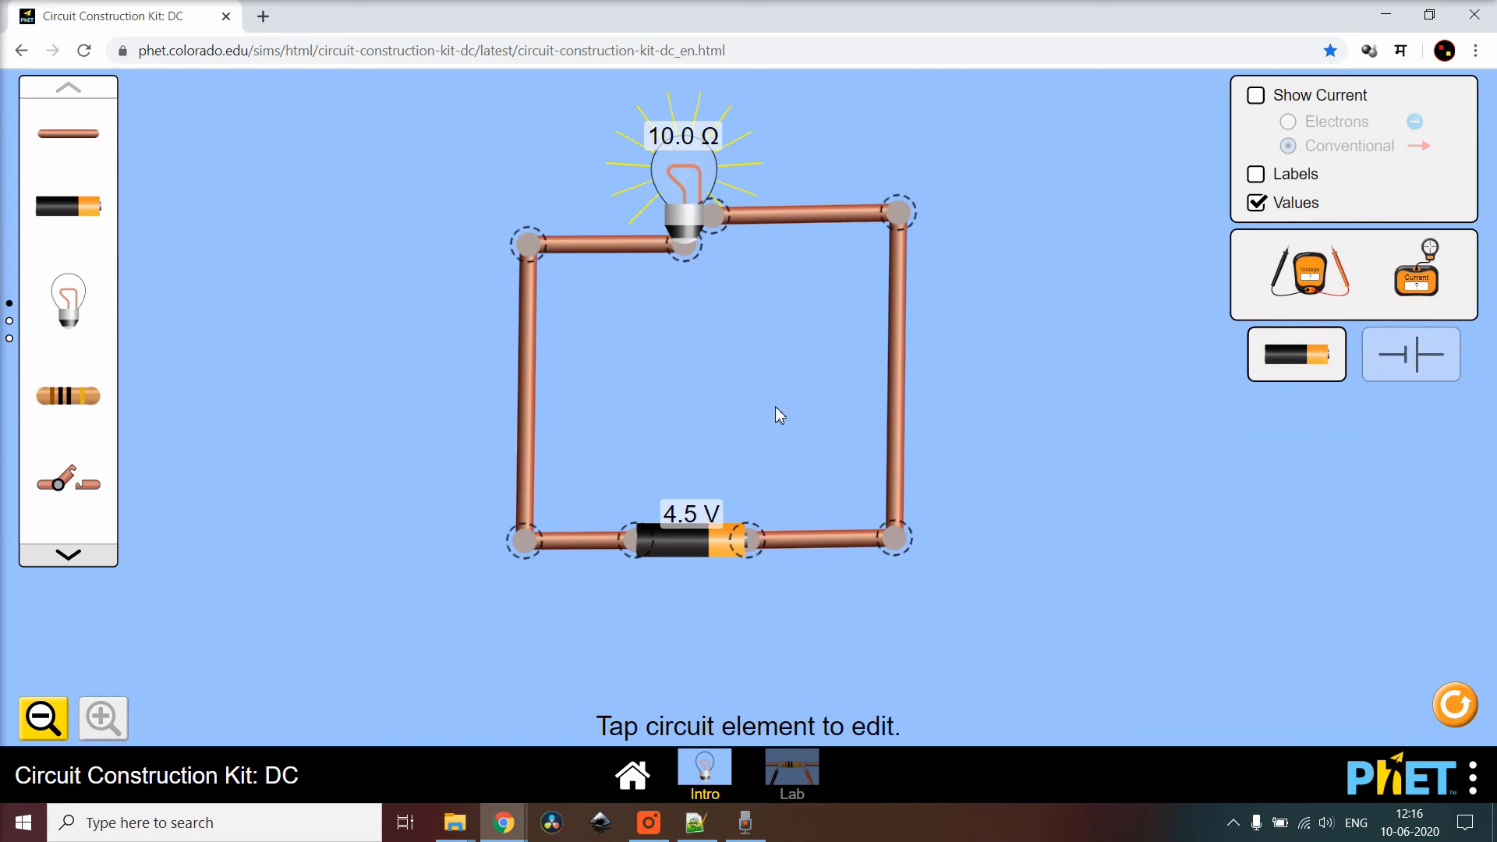
# Switch the circuit to schematic symbols and save a screenshot of the simulation.
pyautogui.click(1423, 360)
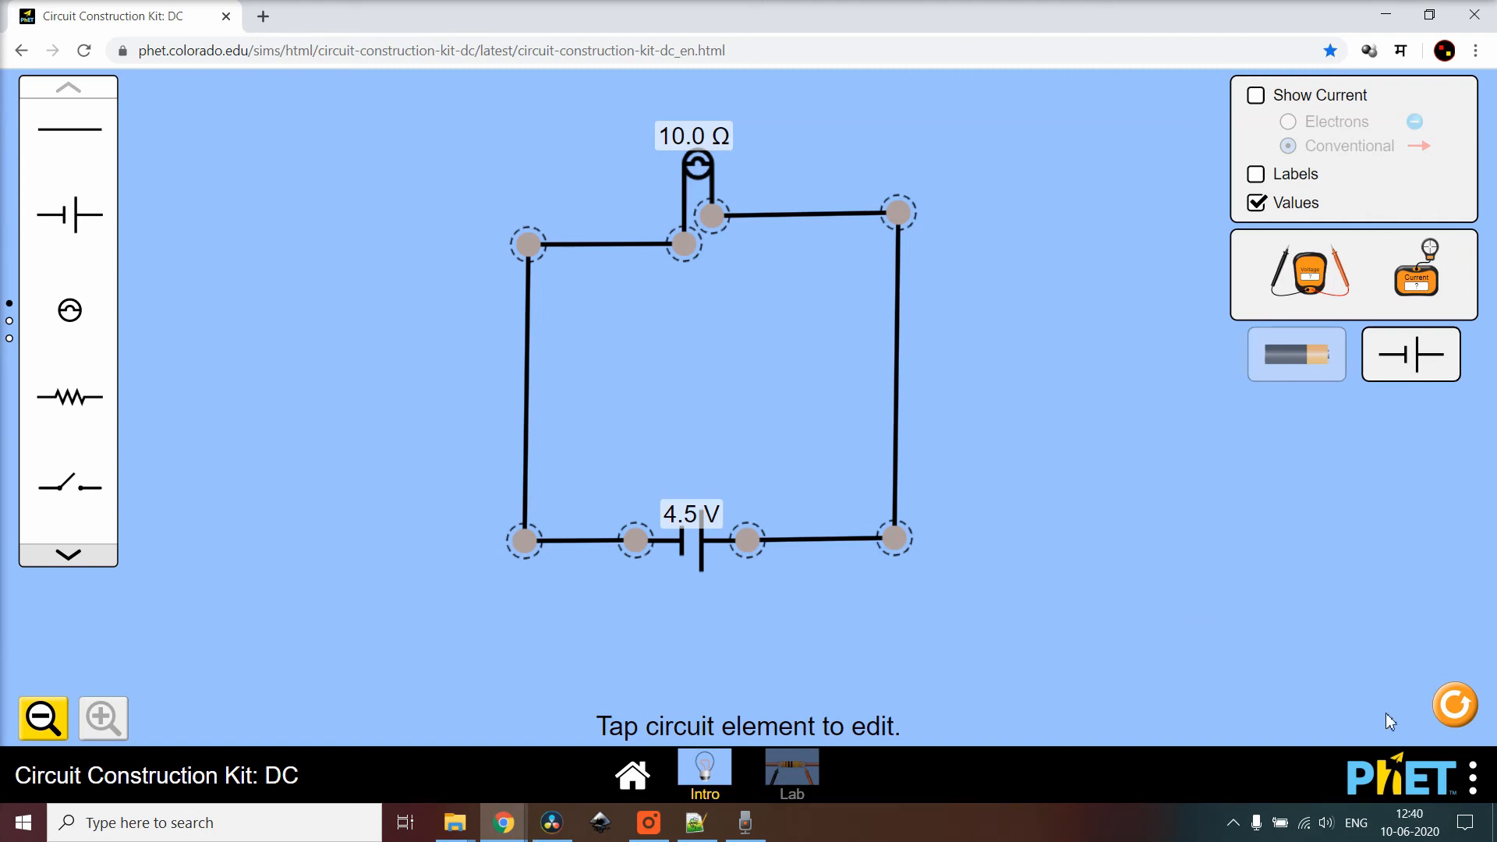
pyautogui.click(1475, 777)
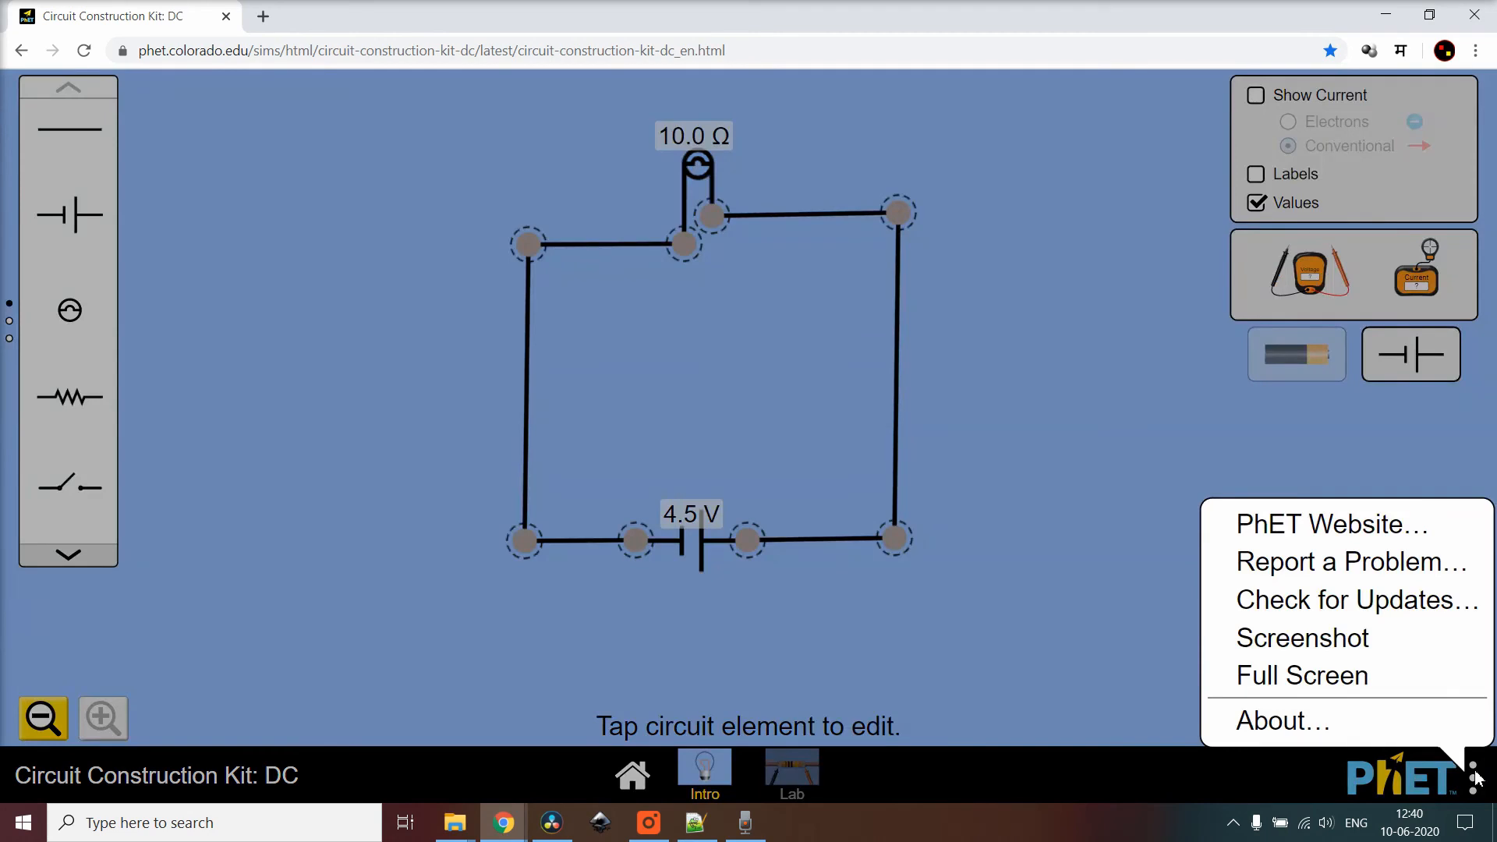
pyautogui.click(1294, 640)
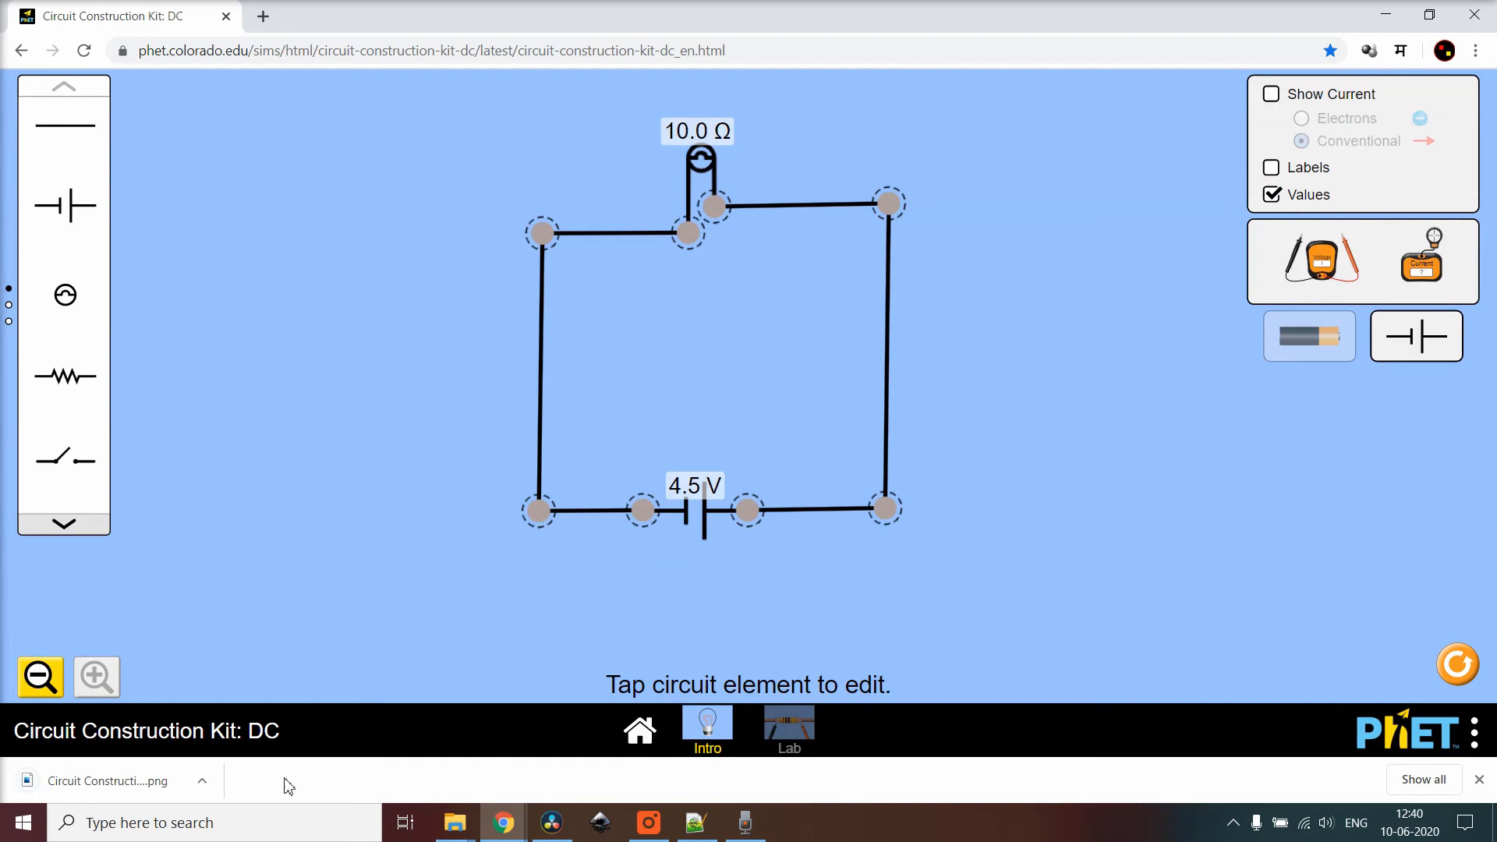
# Open the downloaded screenshot to check the saved circuit image, and close the image viewer.
pyautogui.click(159, 792)
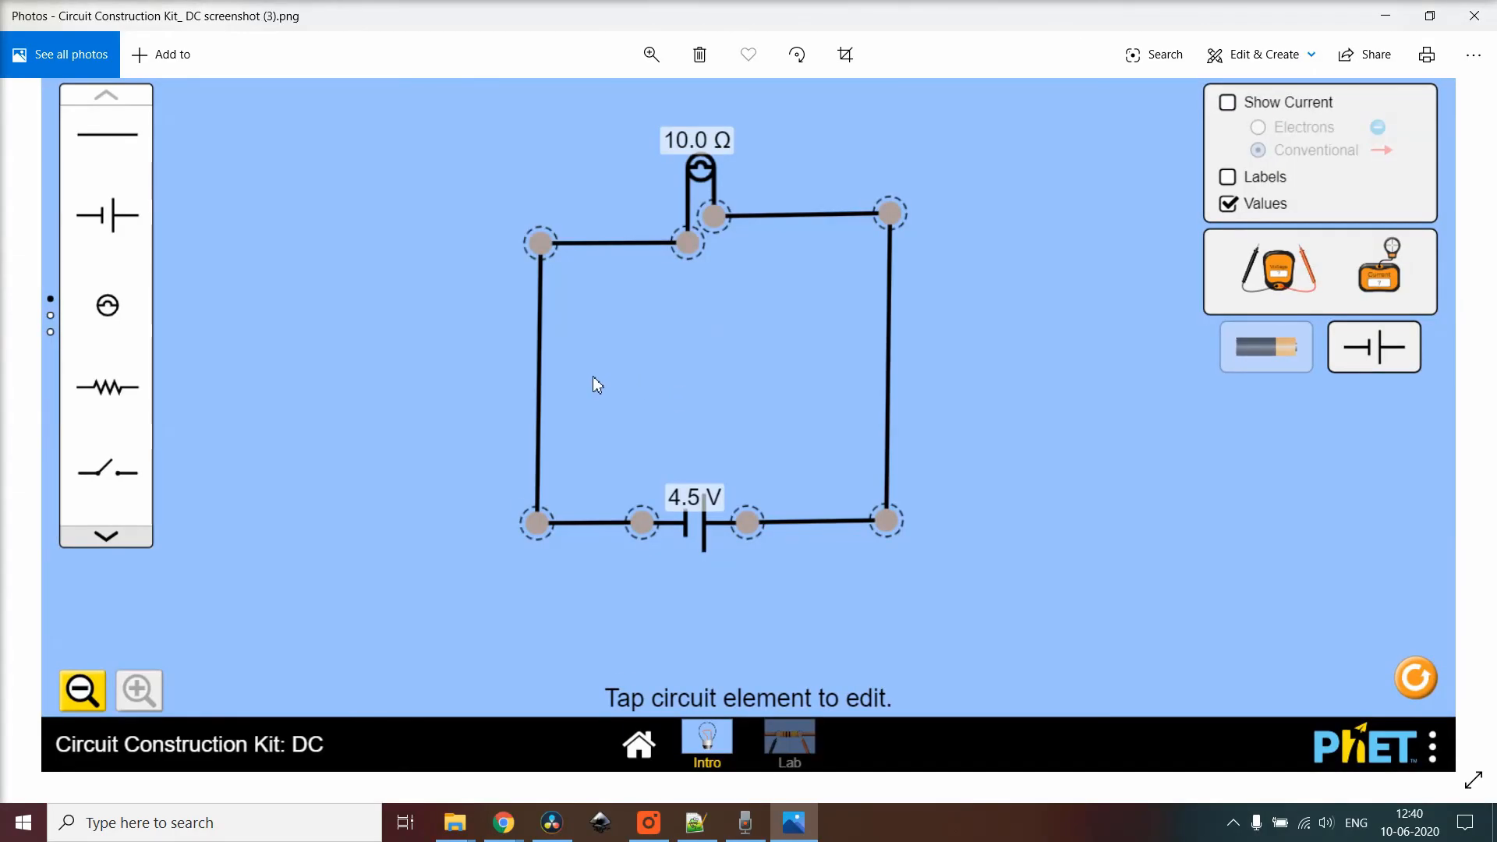
pyautogui.click(1472, 24)
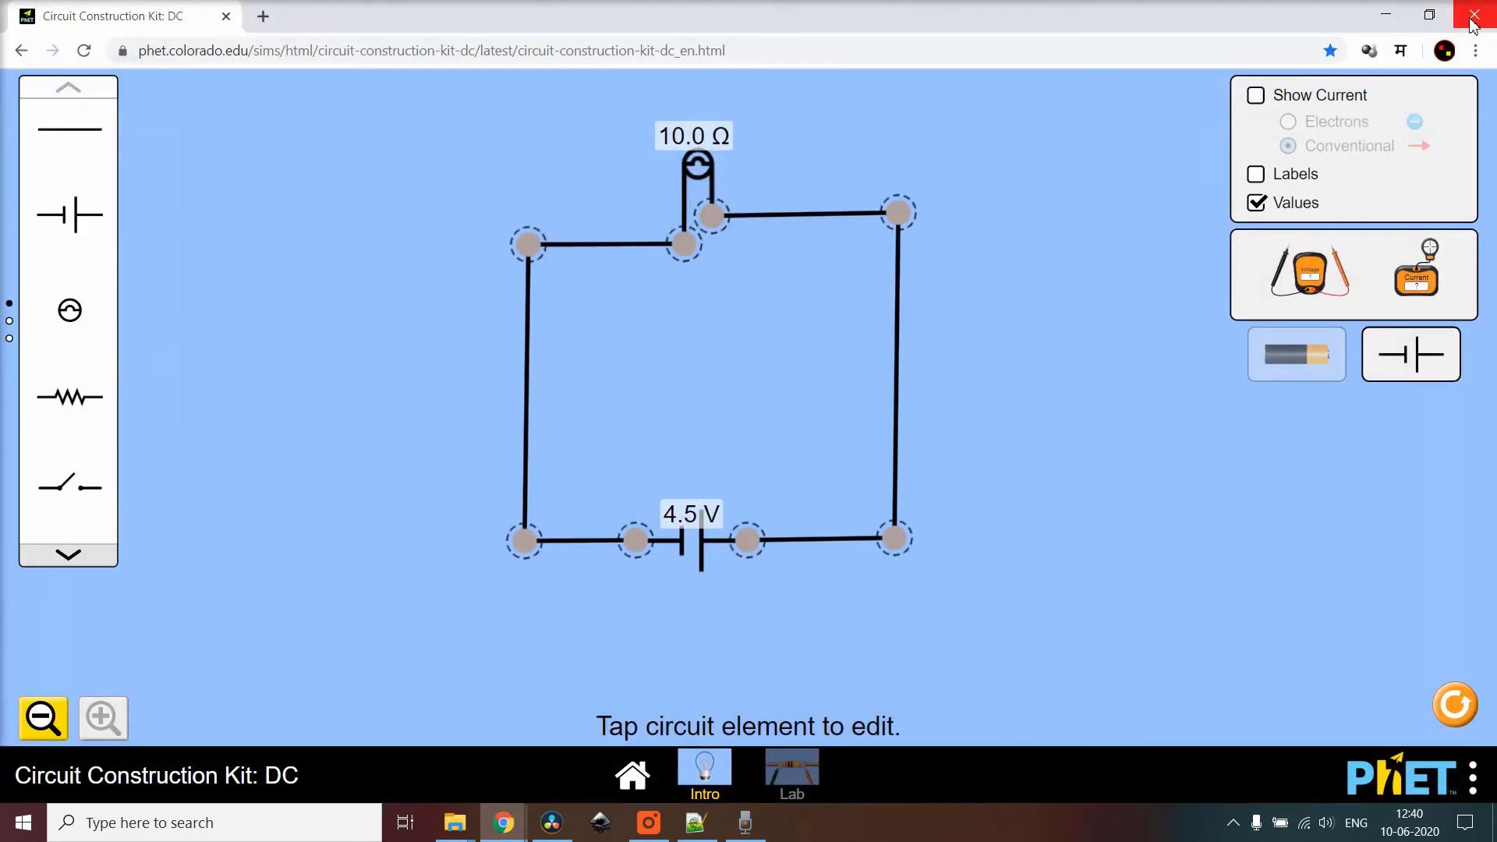